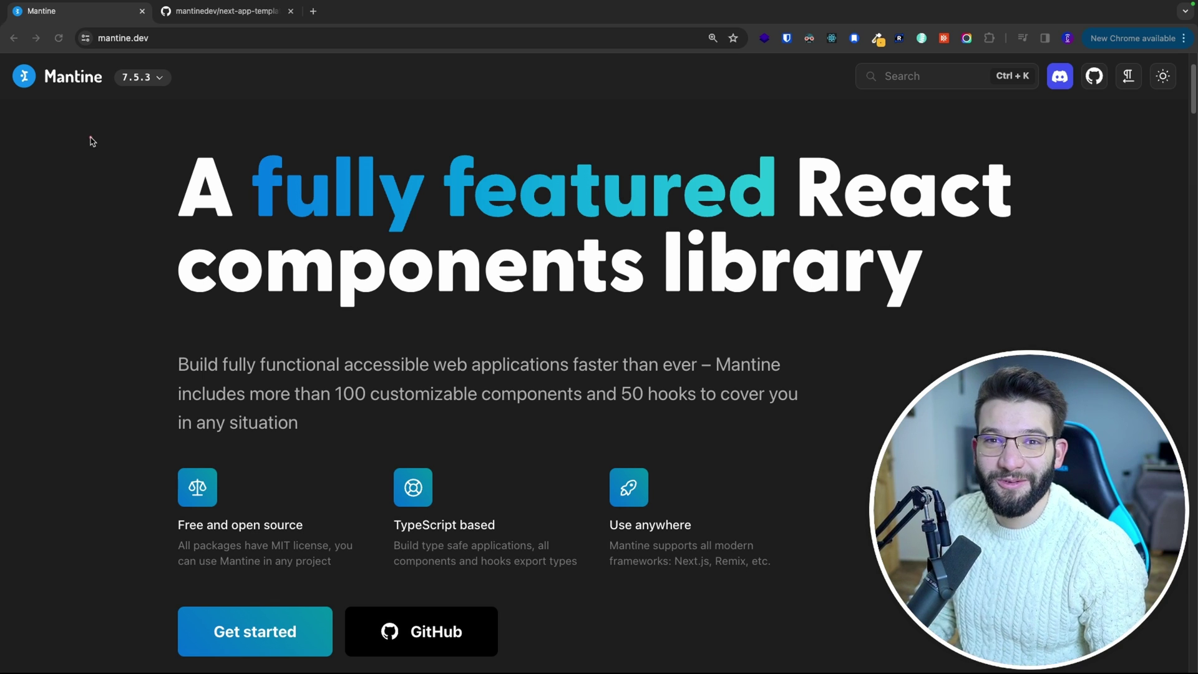
pyautogui.scroll(-1, 172, 440)
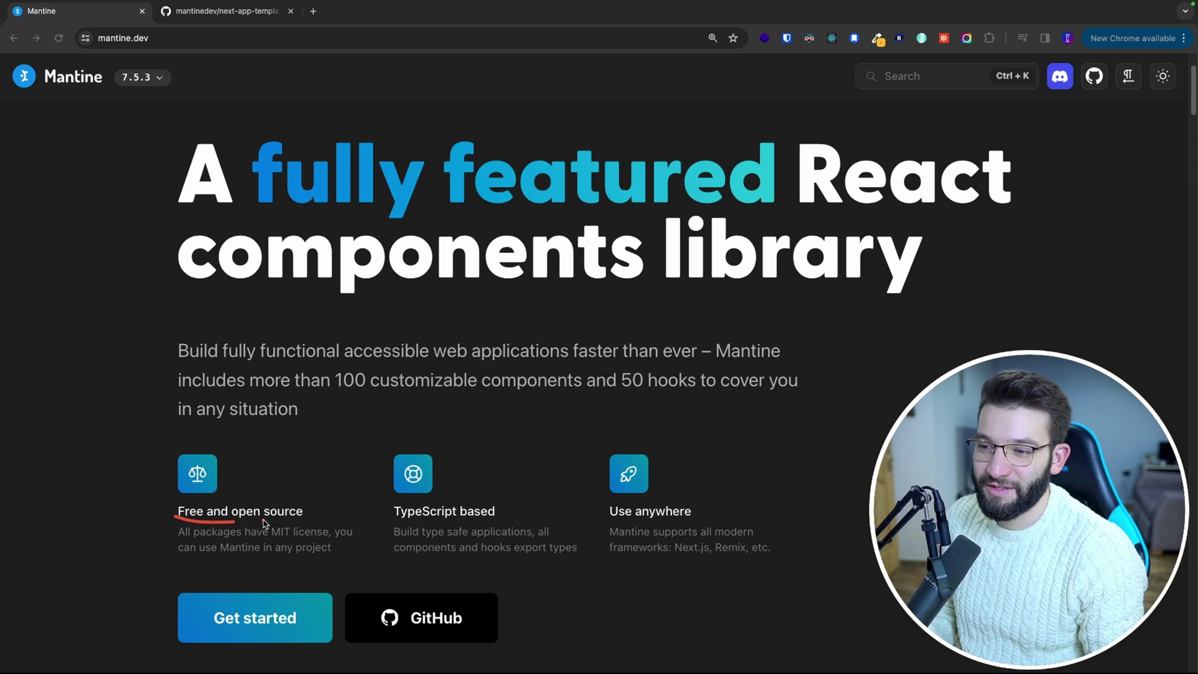
# - Show the list of older documentation versions, v6 down to v1, from the 7.5.3 badge
pyautogui.moveTo(394, 523); pyautogui.dragTo(503, 539)
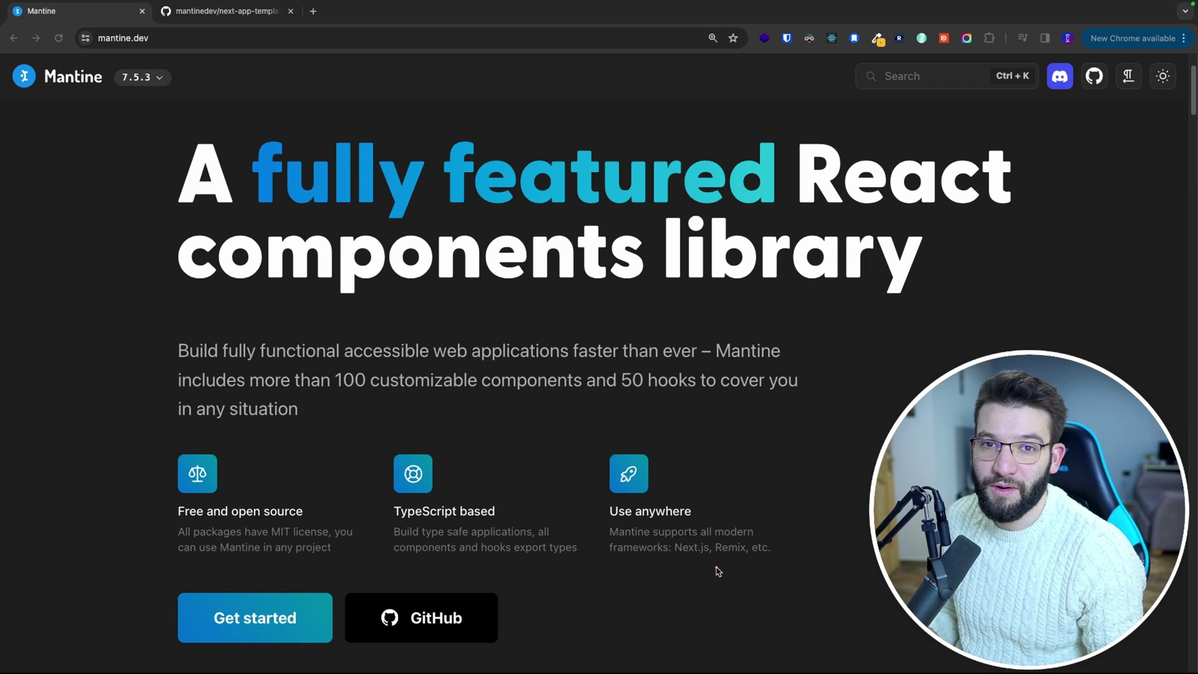
pyautogui.click(153, 79)
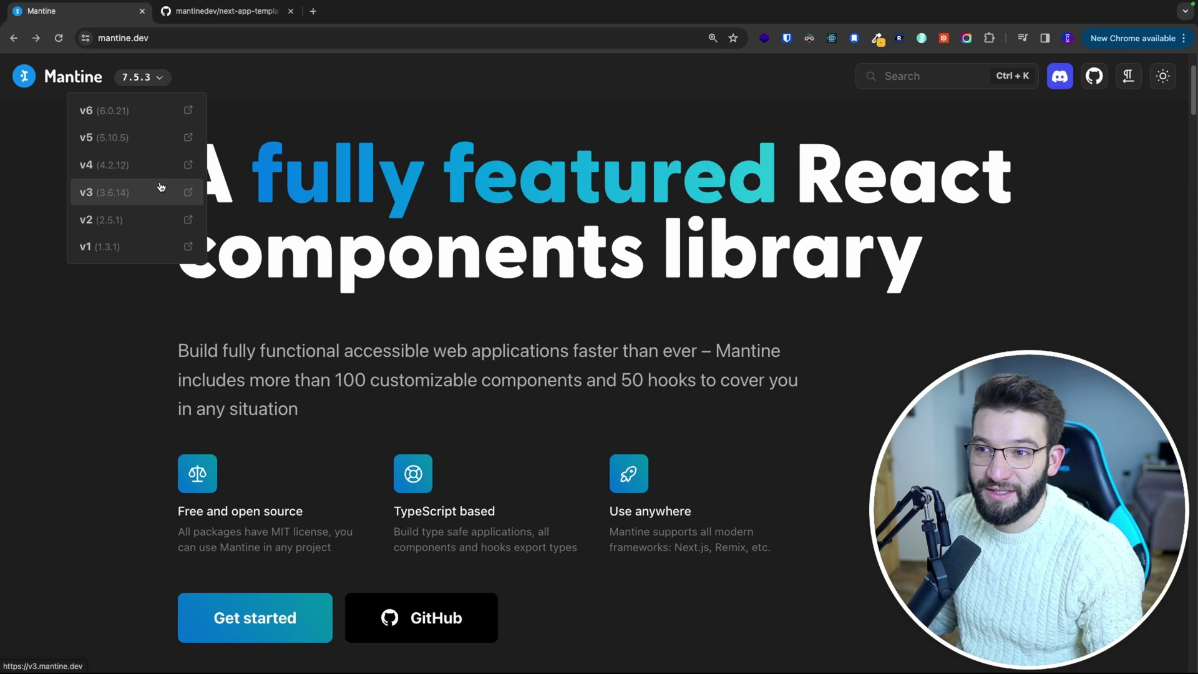
# - Open the Getting started guide with its template lists and framework guides
pyautogui.click(256, 618)
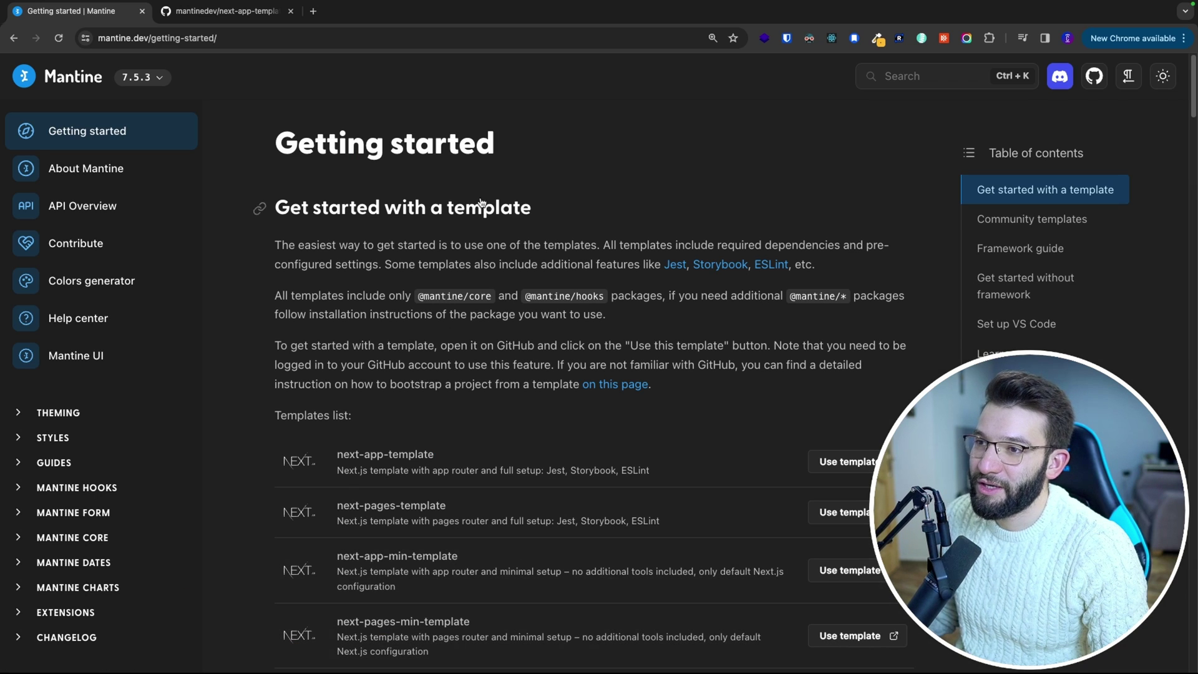
pyautogui.scroll(-2, 445, 345)
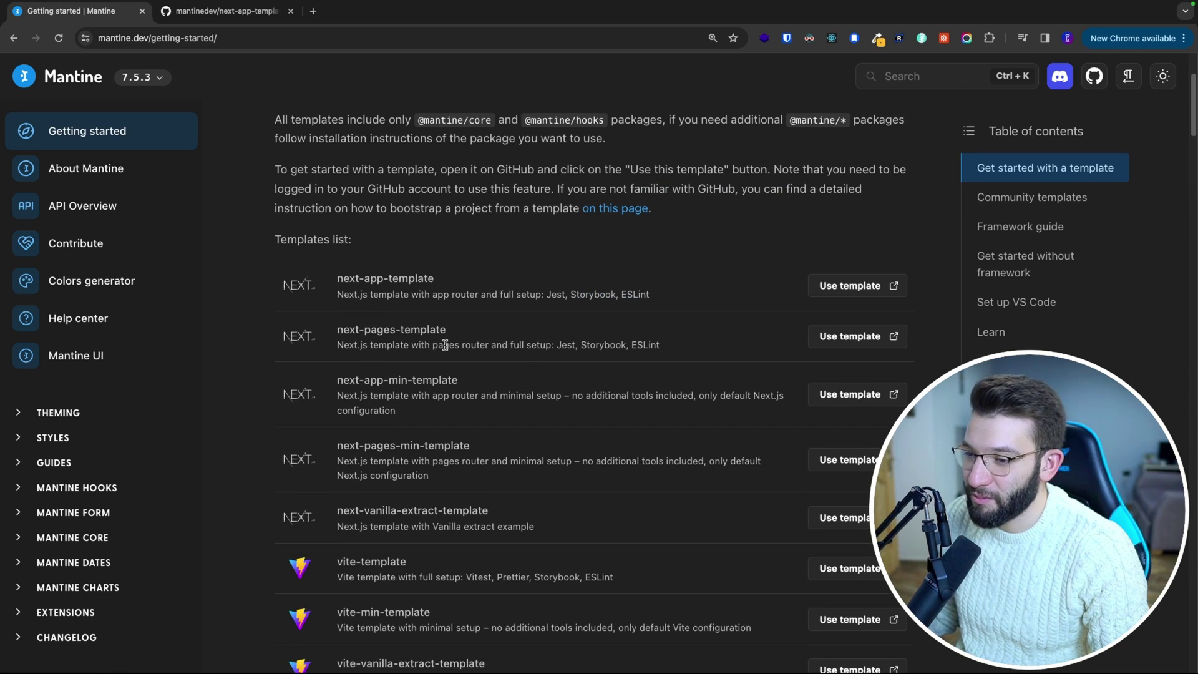
pyautogui.scroll(-2, 445, 346)
pyautogui.scroll(2, 455, 359)
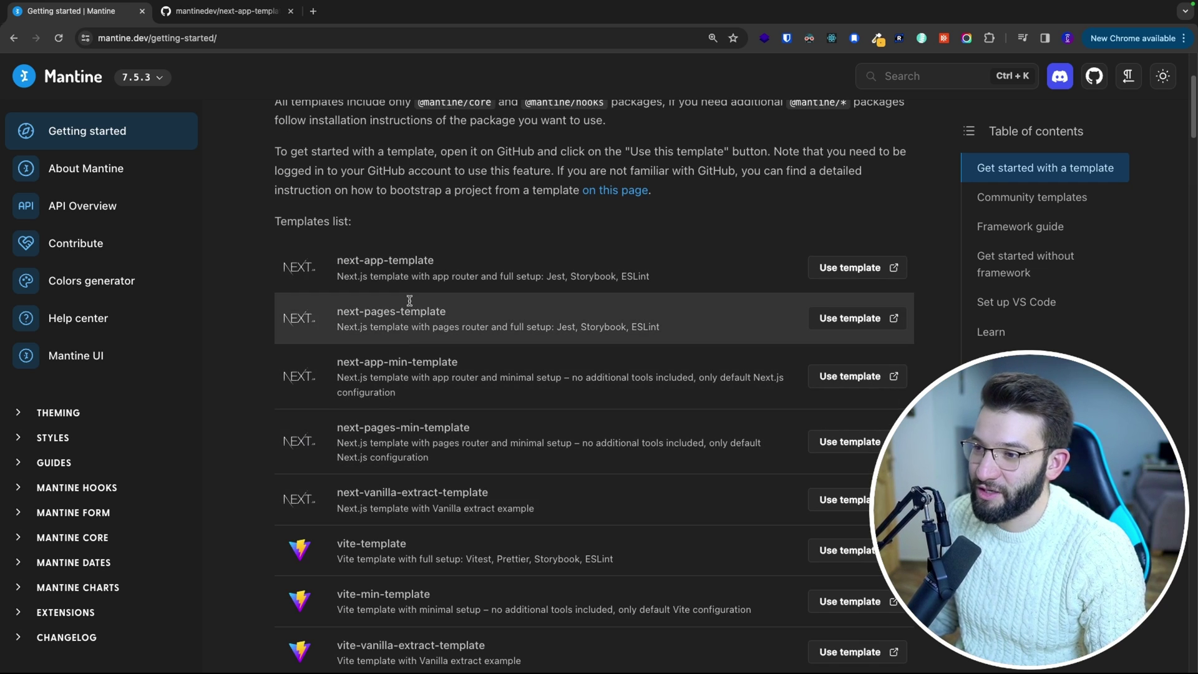
pyautogui.scroll(-2, 347, 281)
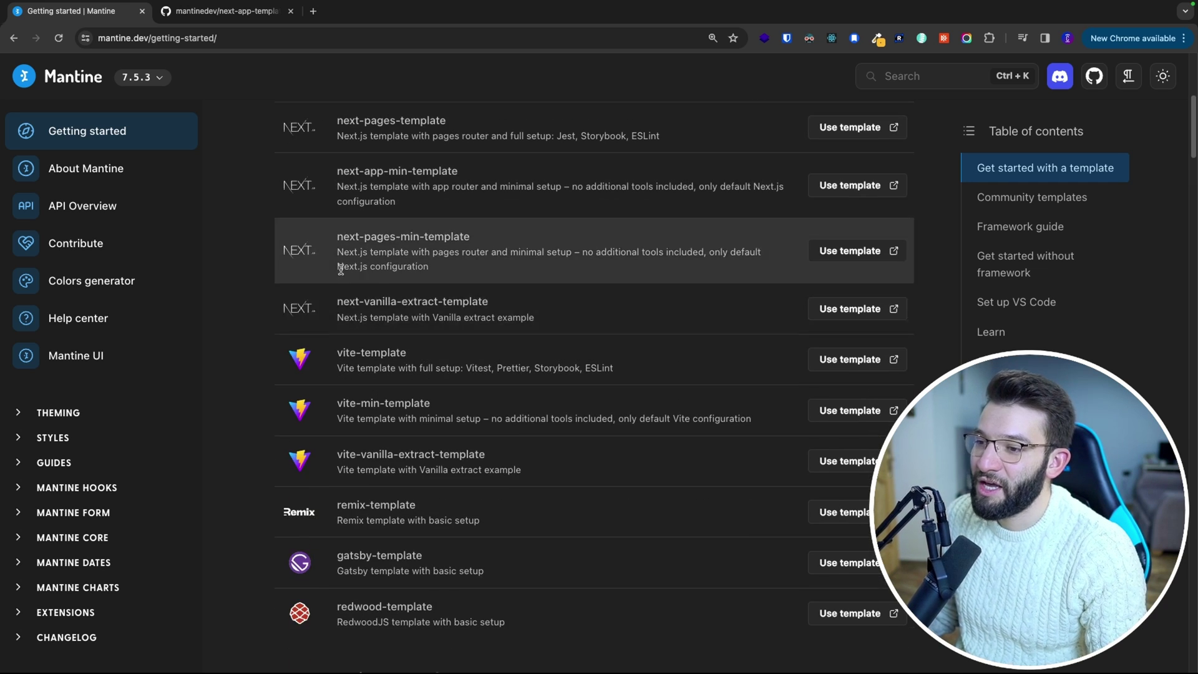
pyautogui.scroll(-5, 356, 450)
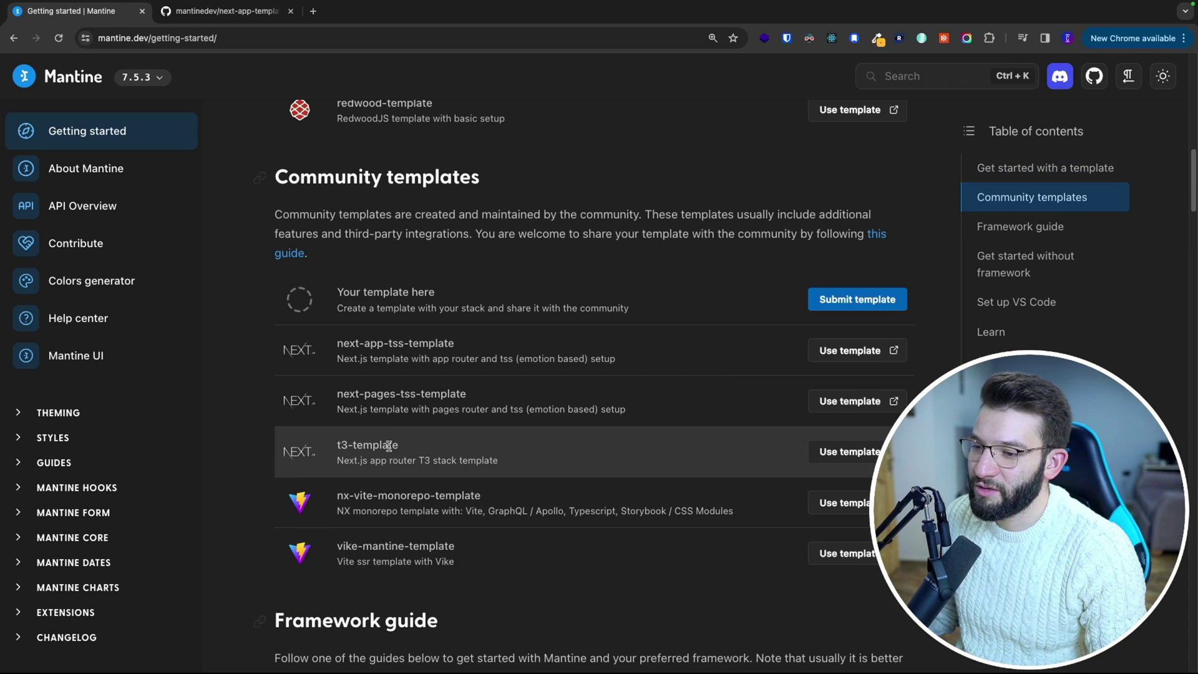
pyautogui.scroll(-3, 374, 447)
pyautogui.scroll(-1, 383, 371)
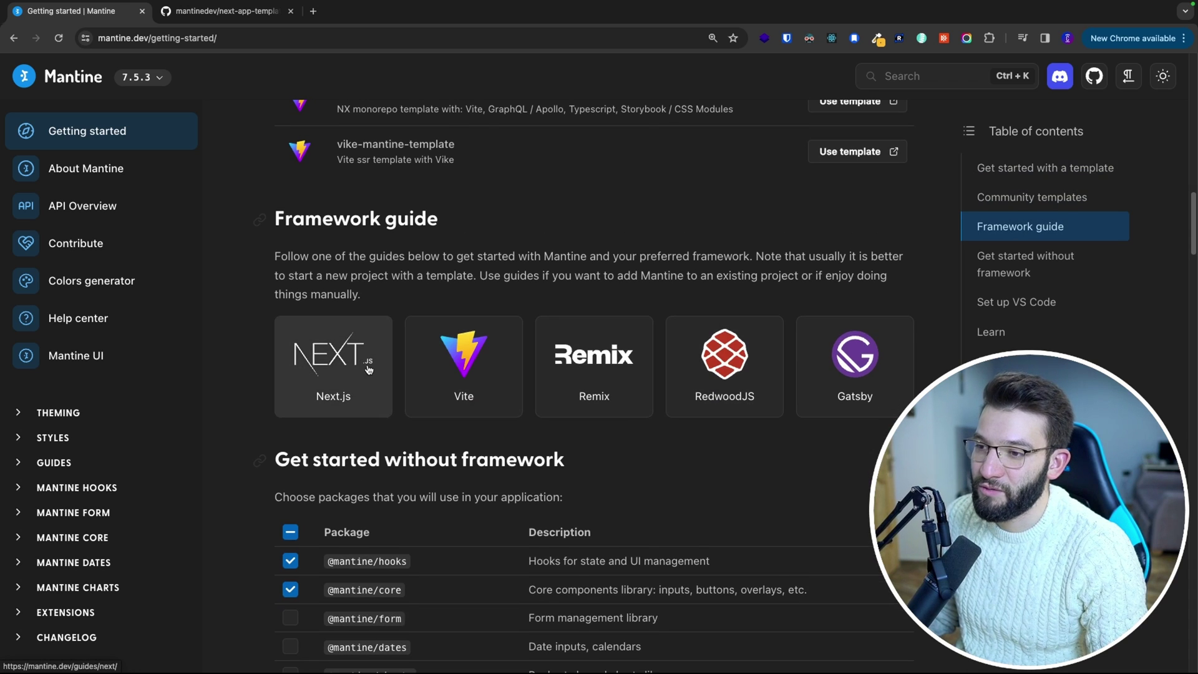
pyautogui.click(347, 365)
pyautogui.scroll(-2, 413, 337)
pyautogui.scroll(-2, 412, 337)
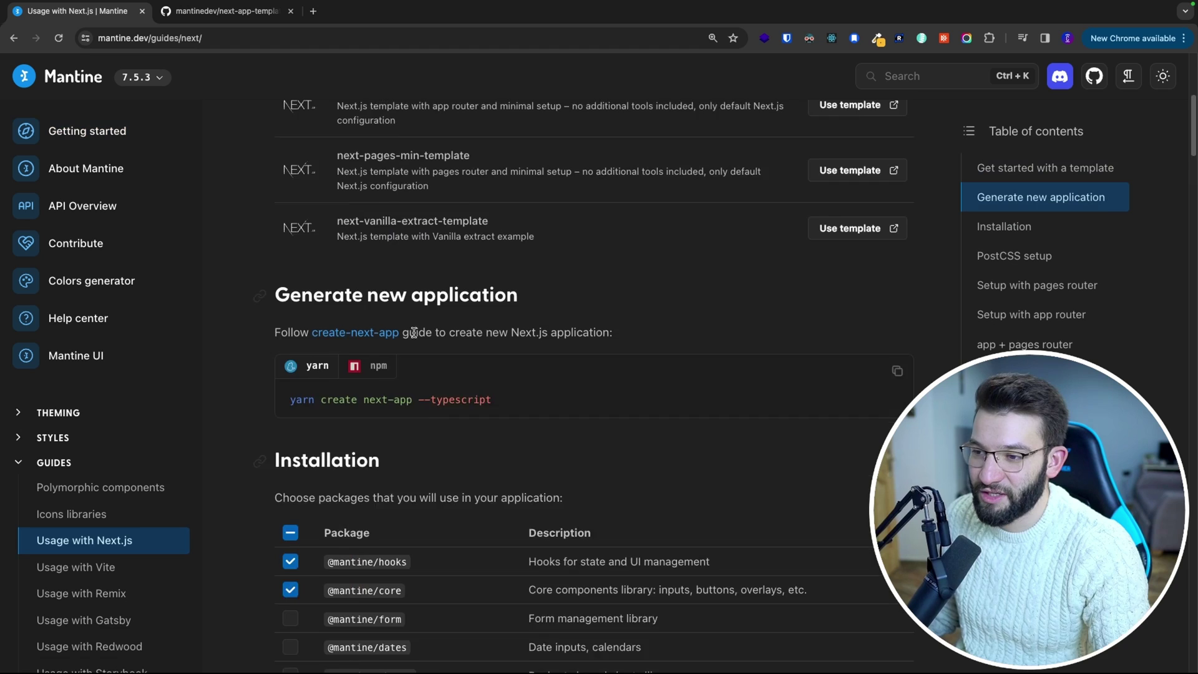
pyautogui.scroll(-2, 415, 336)
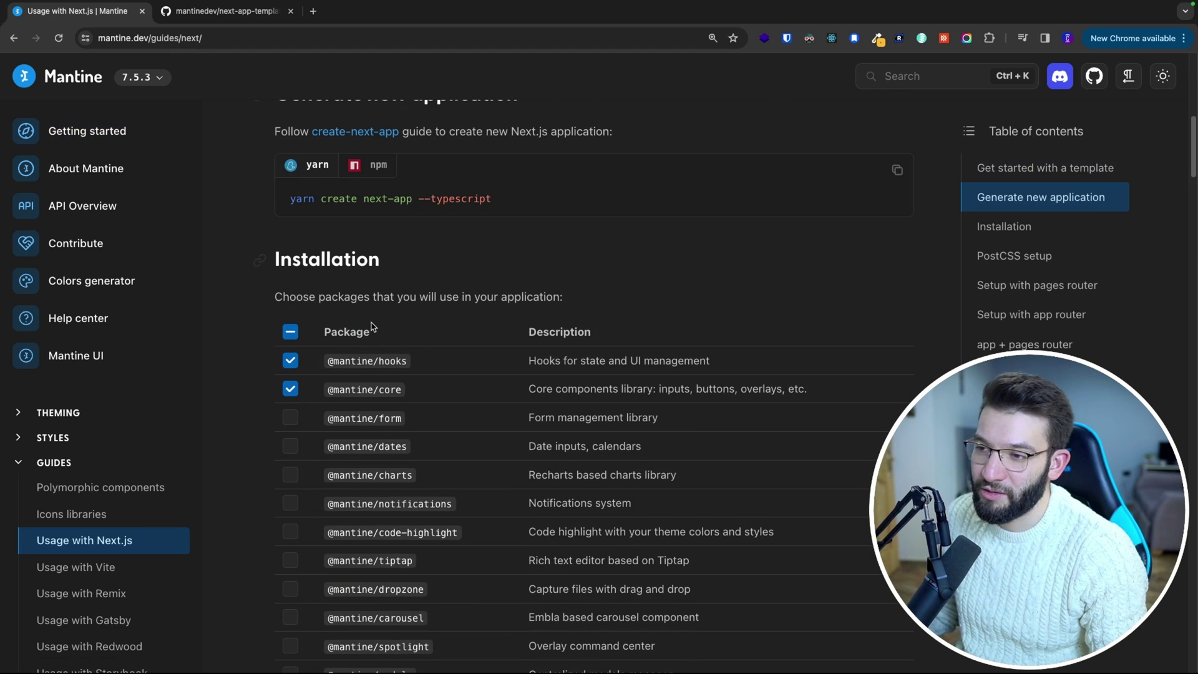
pyautogui.scroll(-1, 371, 327)
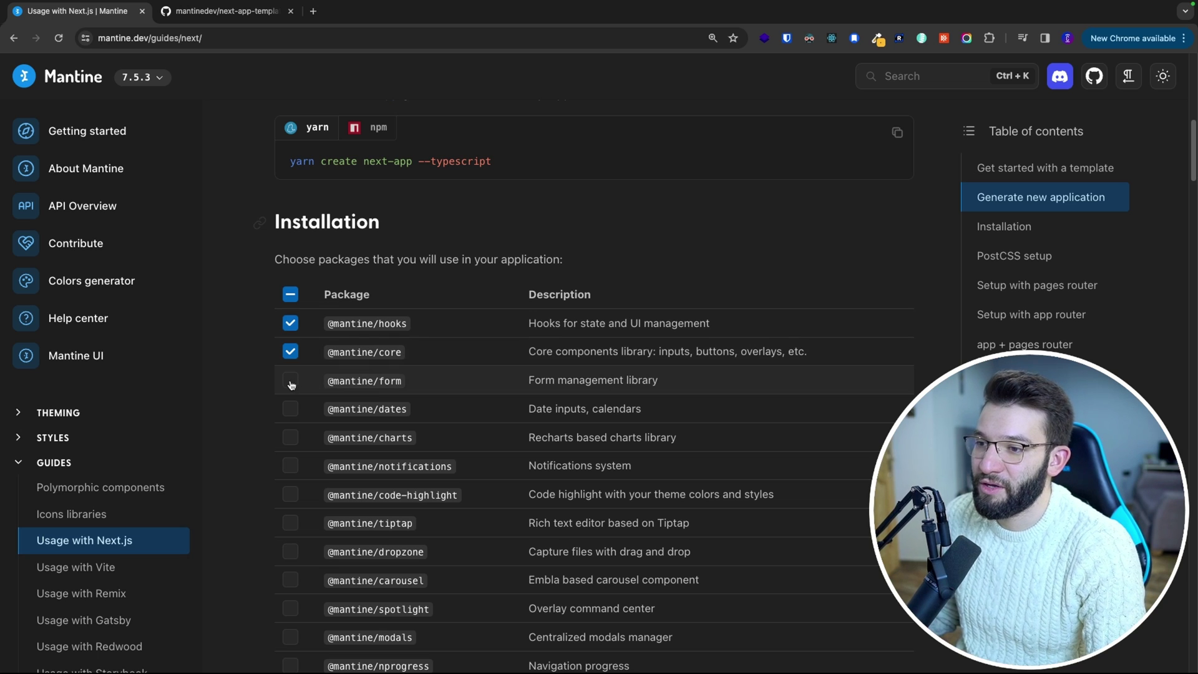
pyautogui.click(292, 408)
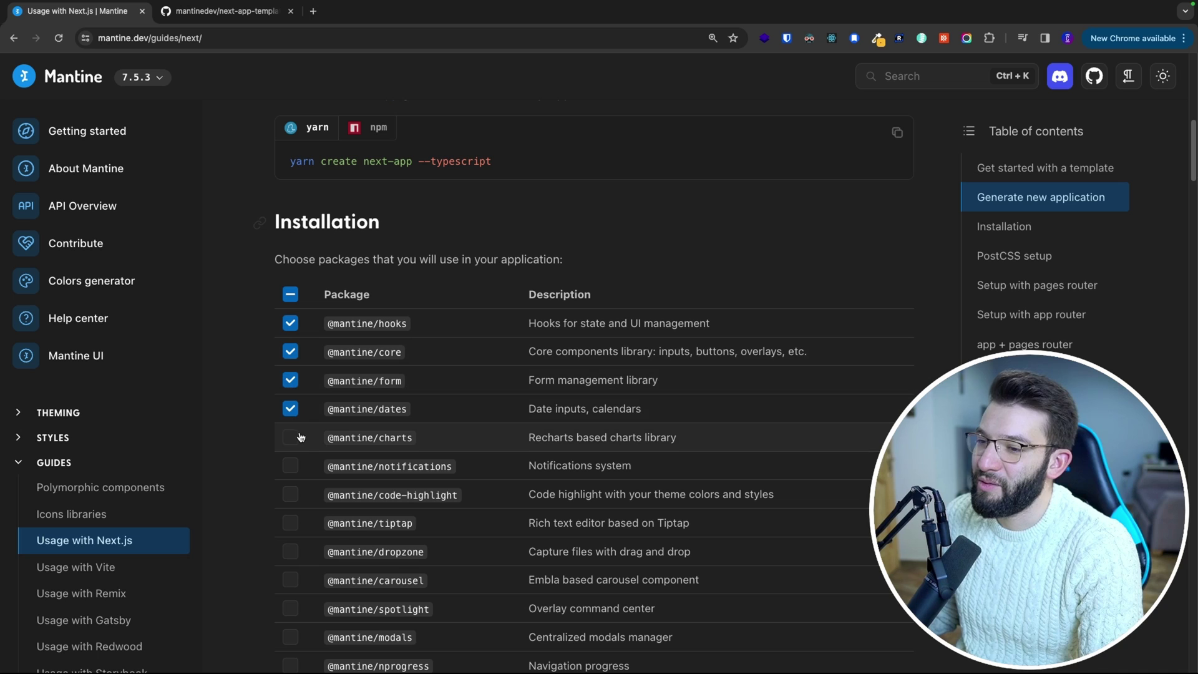
pyautogui.scroll(-1, 302, 441)
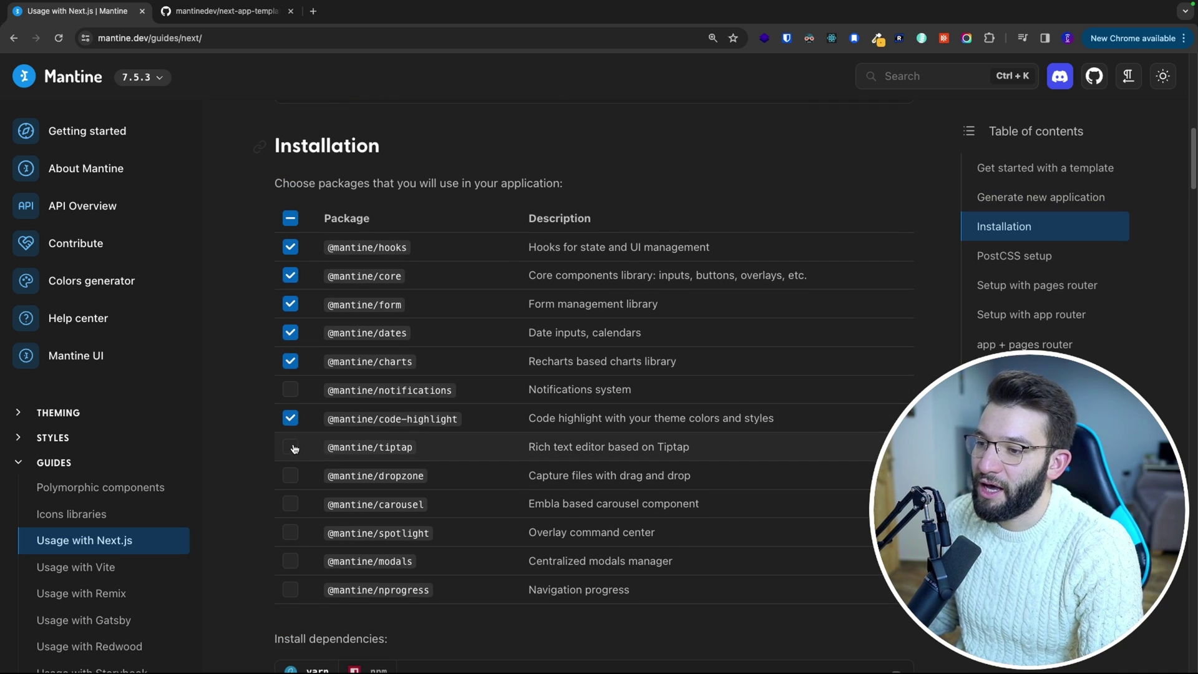
pyautogui.click(290, 391)
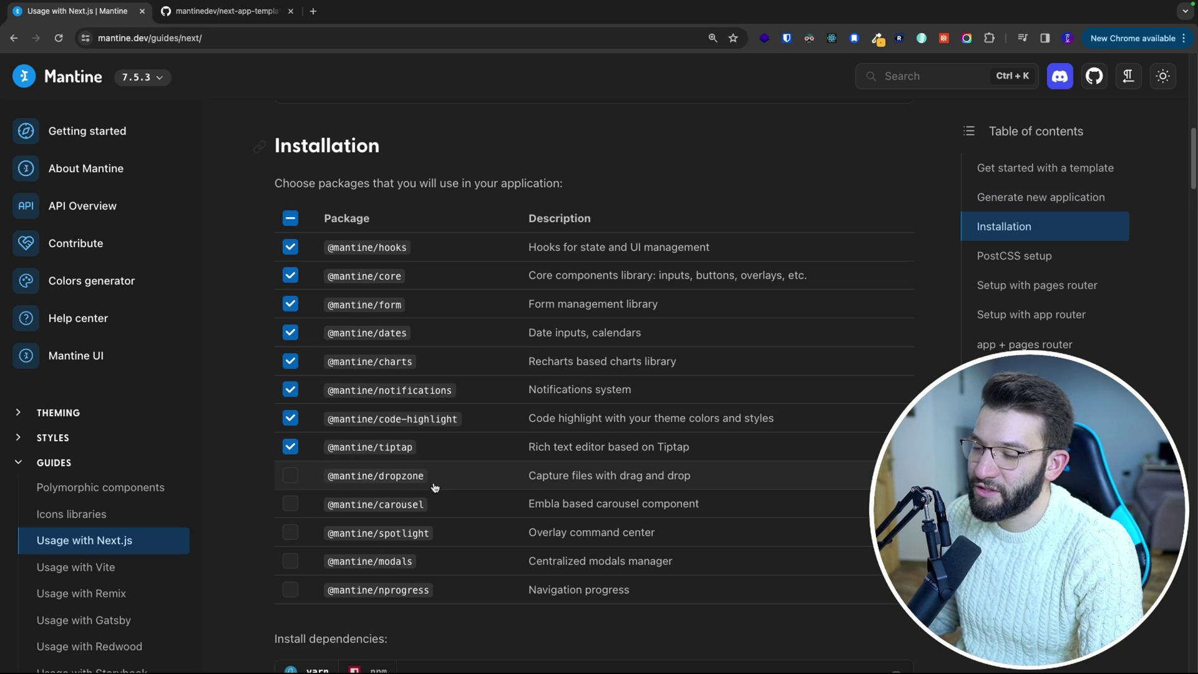
pyautogui.scroll(-3, 400, 477)
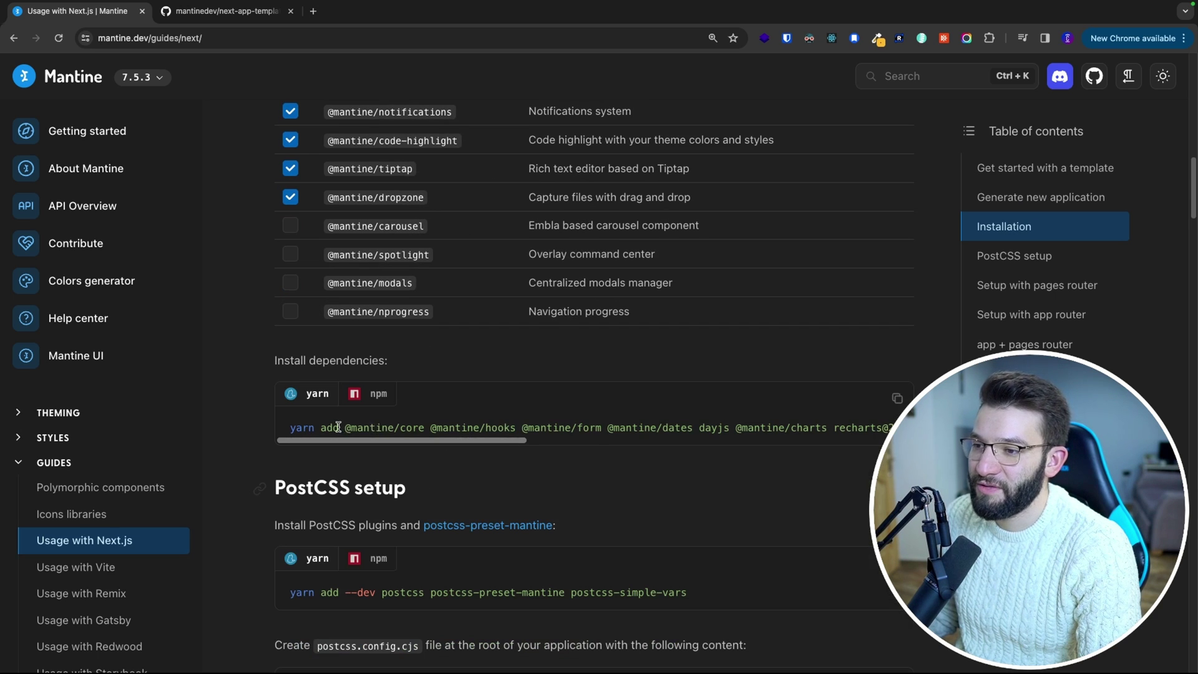
# - Highlight the install command's packages, then expand the MANTINE CORE component list in the sidebar
pyautogui.moveTo(339, 427); pyautogui.dragTo(556, 440)
pyautogui.click(316, 403)
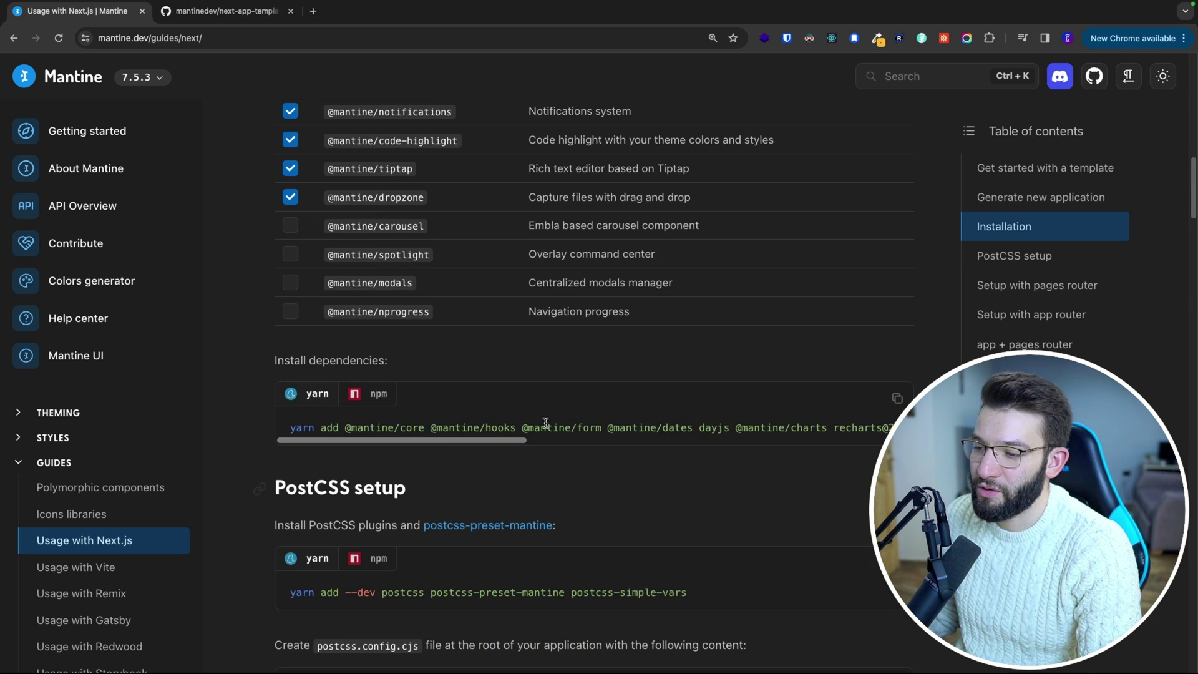
pyautogui.scroll(-3, 545, 423)
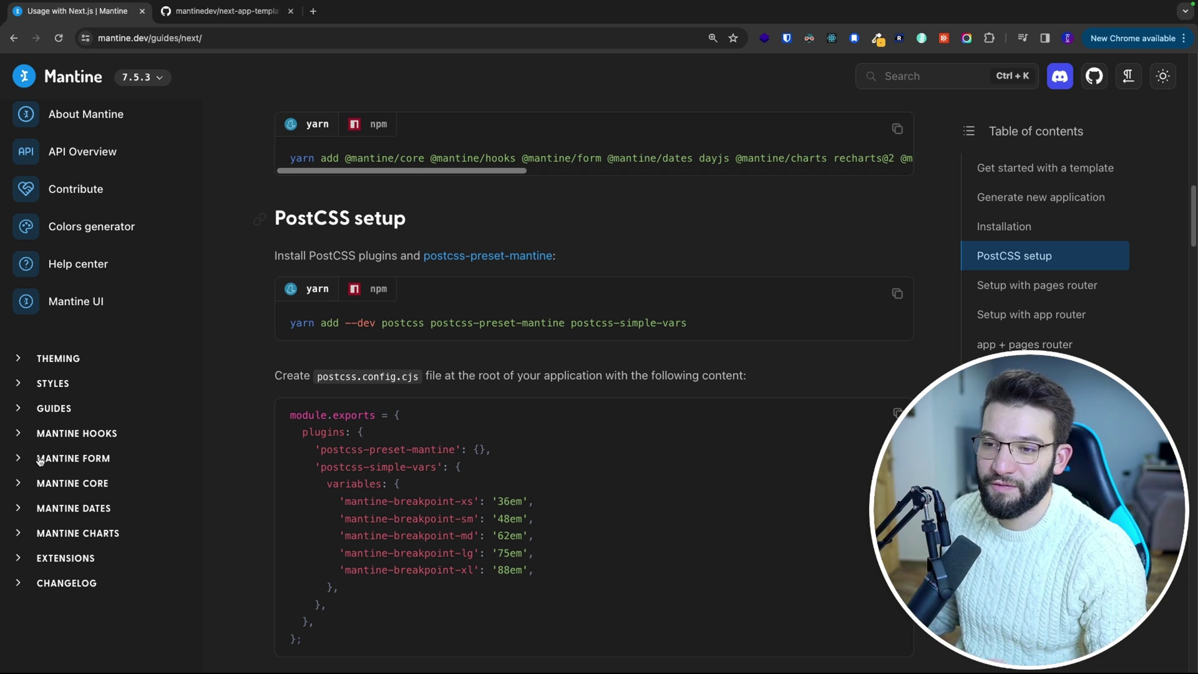
pyautogui.click(67, 484)
pyautogui.scroll(-2, 61, 468)
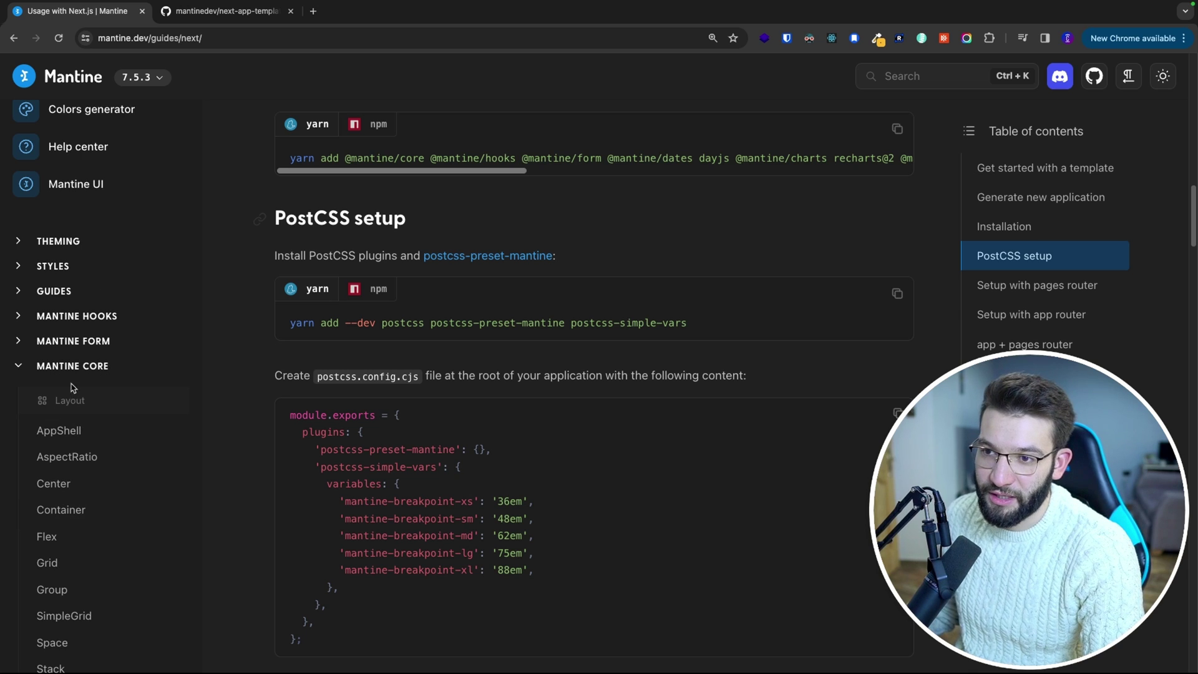
pyautogui.scroll(-2, 85, 375)
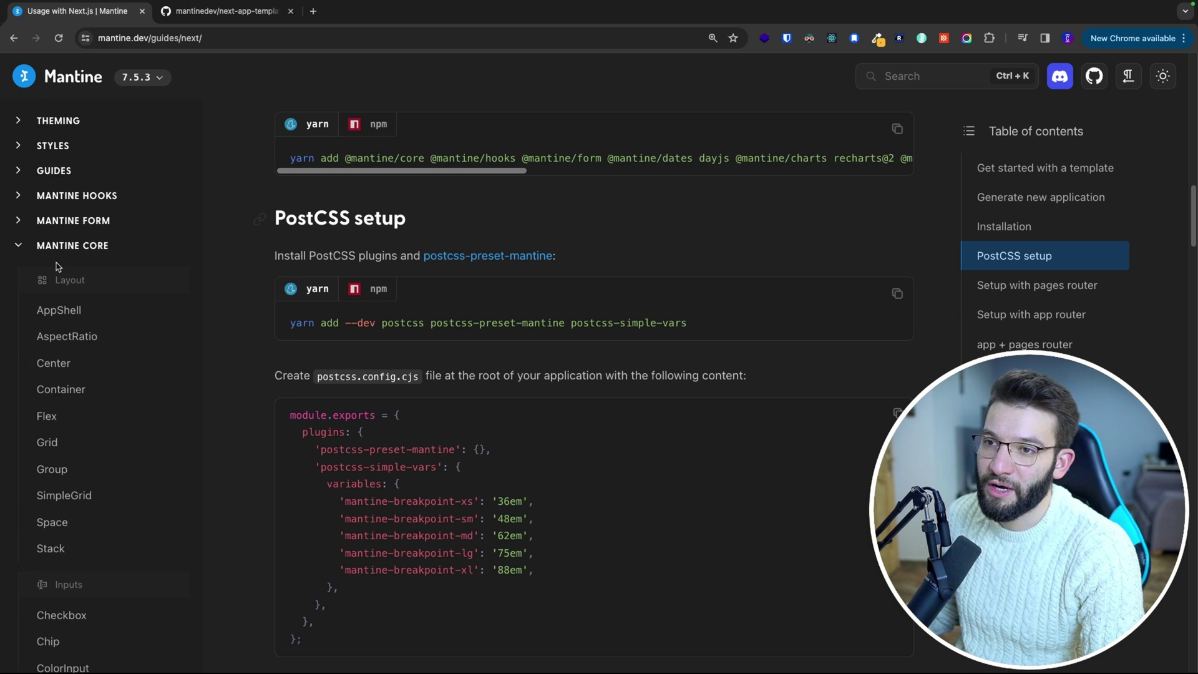
pyautogui.scroll(-3, 56, 268)
pyautogui.scroll(-3, 68, 344)
pyautogui.scroll(-3, 73, 343)
pyautogui.scroll(-3, 75, 344)
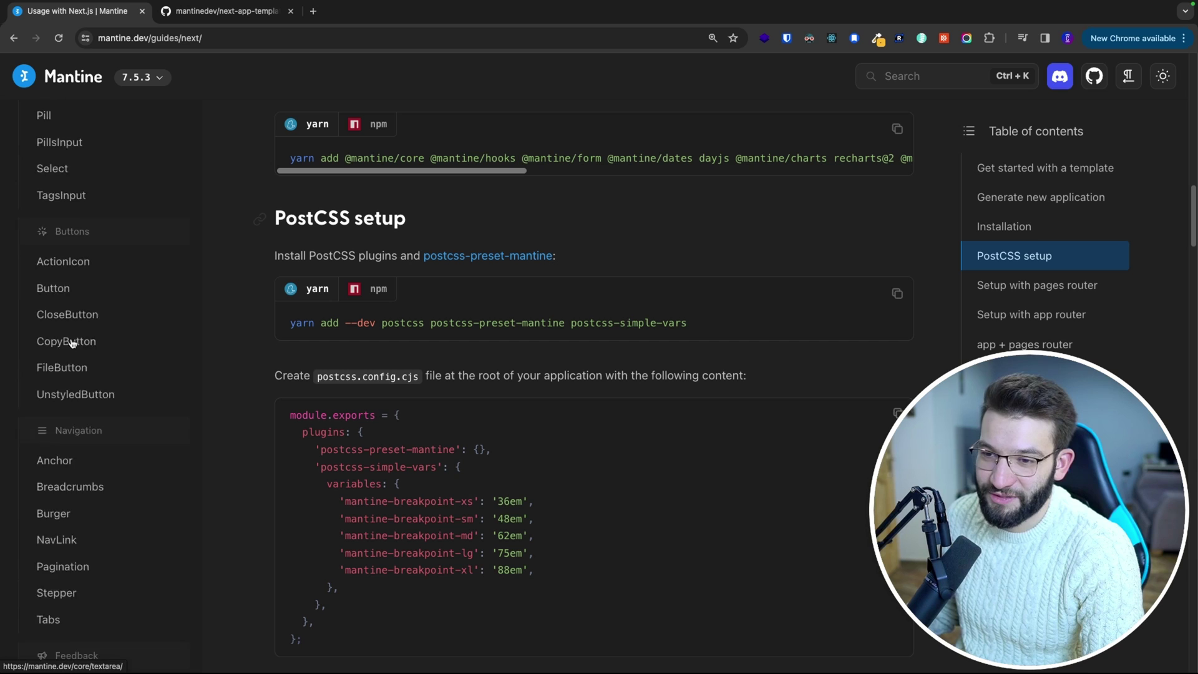
pyautogui.scroll(-3, 72, 343)
pyautogui.scroll(-3, 72, 342)
pyautogui.scroll(-3, 72, 343)
pyautogui.scroll(-3, 72, 343)
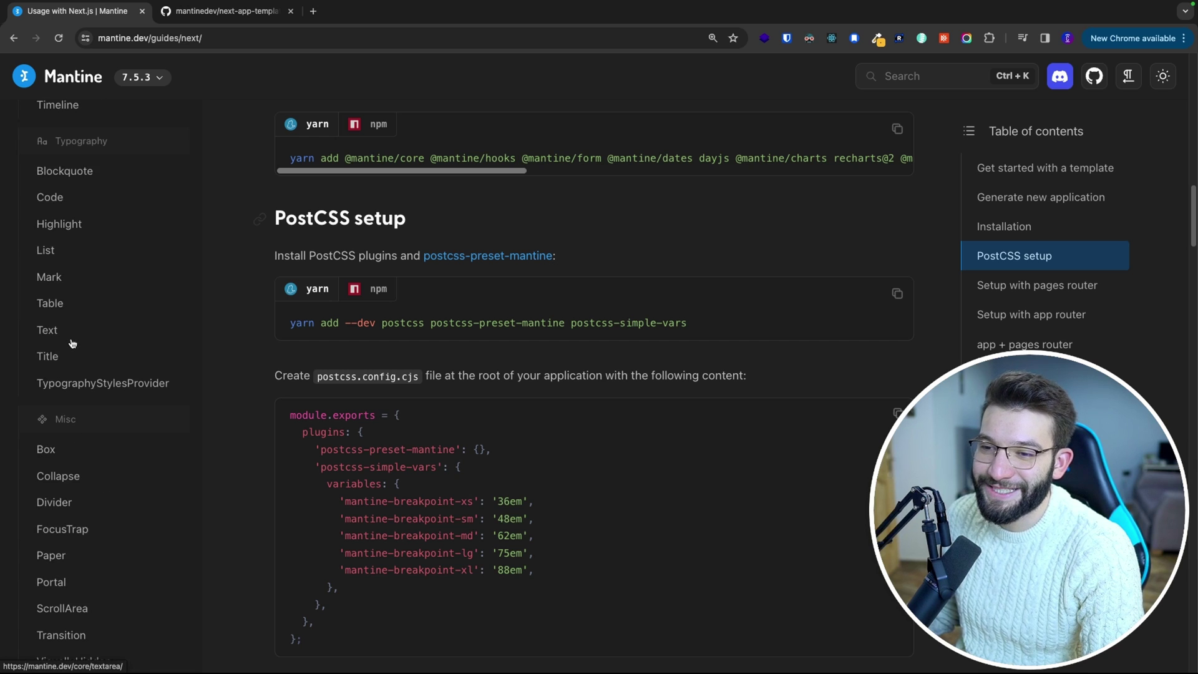
pyautogui.scroll(-2, 71, 344)
pyautogui.scroll(2, 71, 344)
pyautogui.scroll(4, 72, 345)
pyautogui.scroll(6, 71, 347)
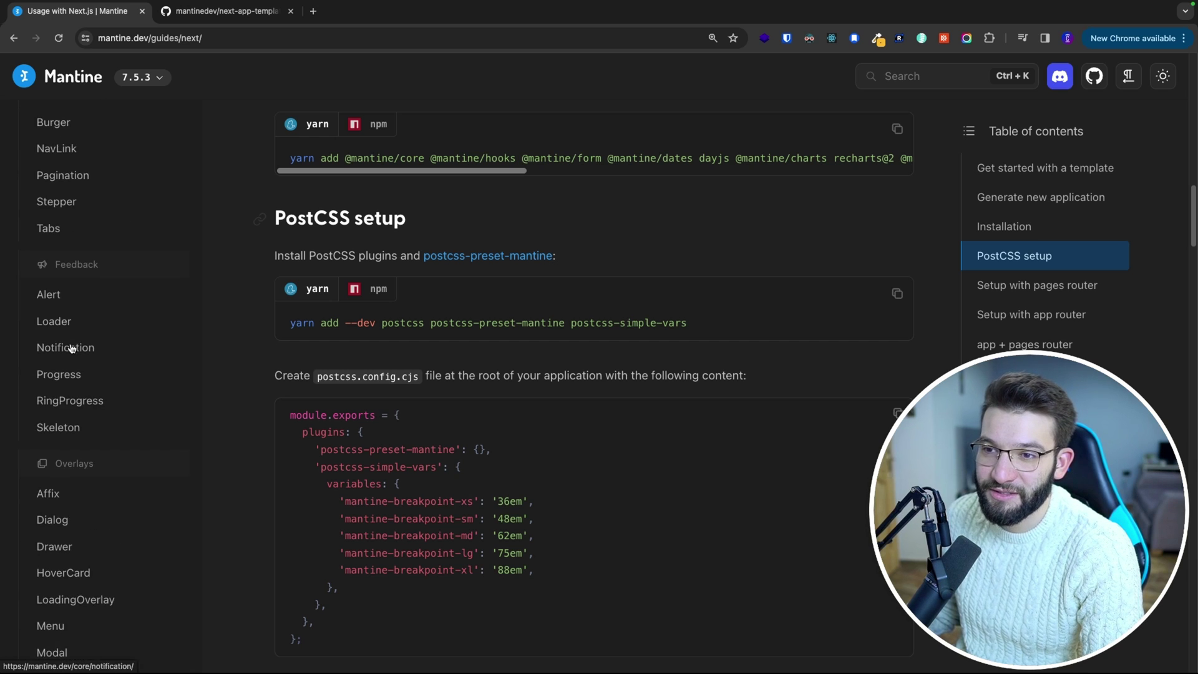
pyautogui.scroll(5, 72, 346)
pyautogui.scroll(3, 71, 347)
pyautogui.scroll(-2, 56, 393)
# - Make the Input demo md-sized, md-rounded, disabled, in error, and Unstyled
pyautogui.click(49, 415)
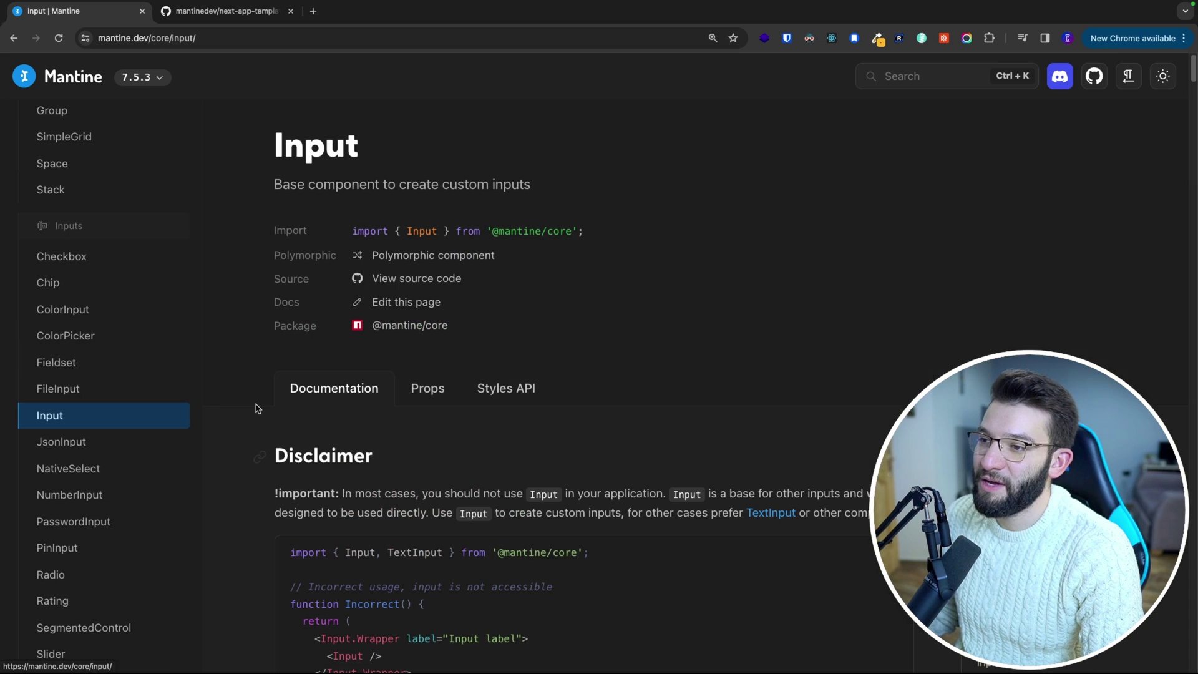
pyautogui.scroll(-2, 374, 387)
pyautogui.scroll(-5, 365, 375)
pyautogui.scroll(-2, 410, 367)
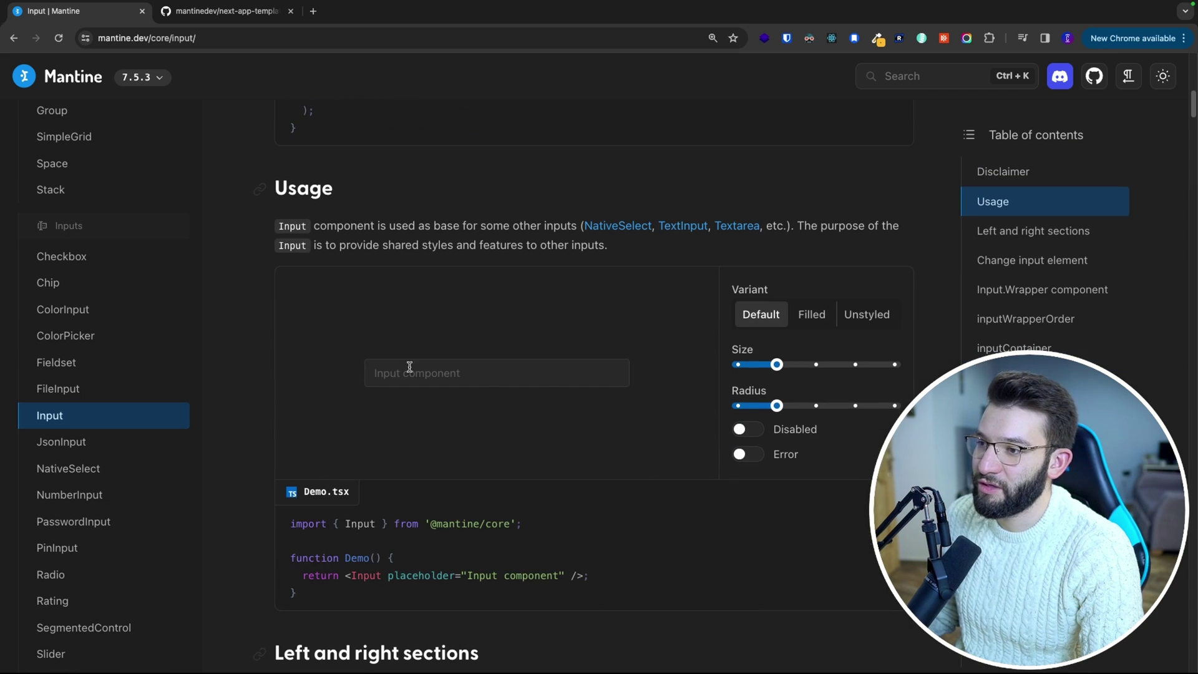
pyautogui.moveTo(855, 364)
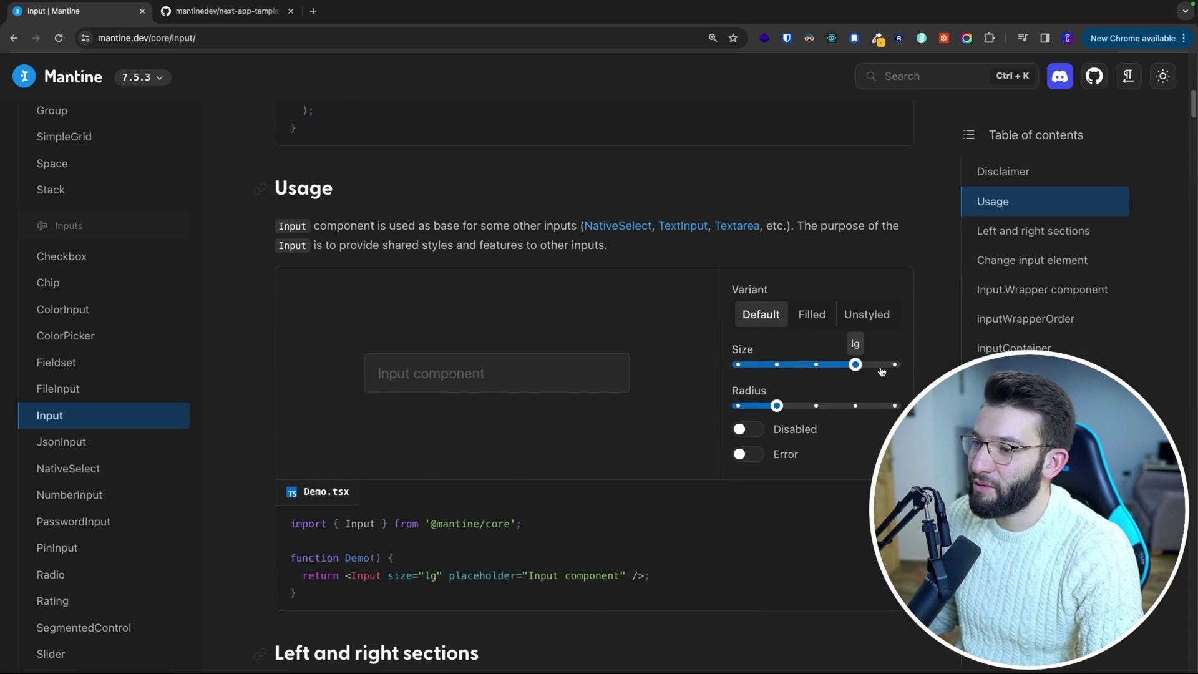
pyautogui.moveTo(777, 365); pyautogui.dragTo(817, 365)
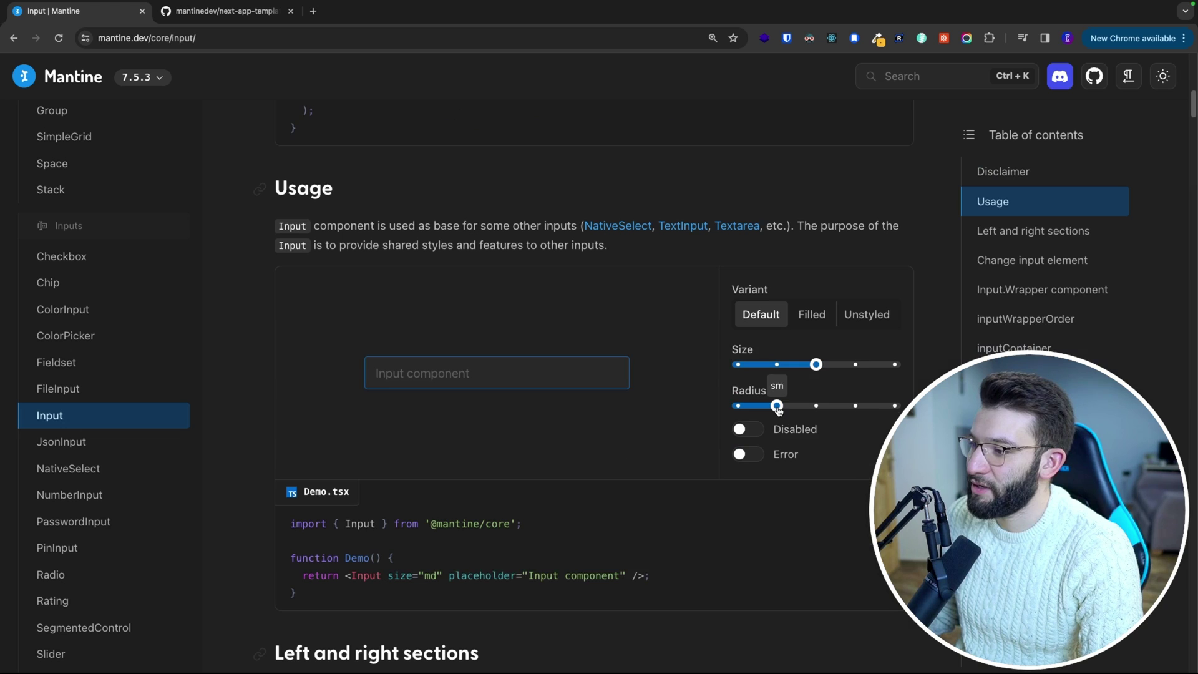
pyautogui.moveTo(777, 407); pyautogui.dragTo(817, 406)
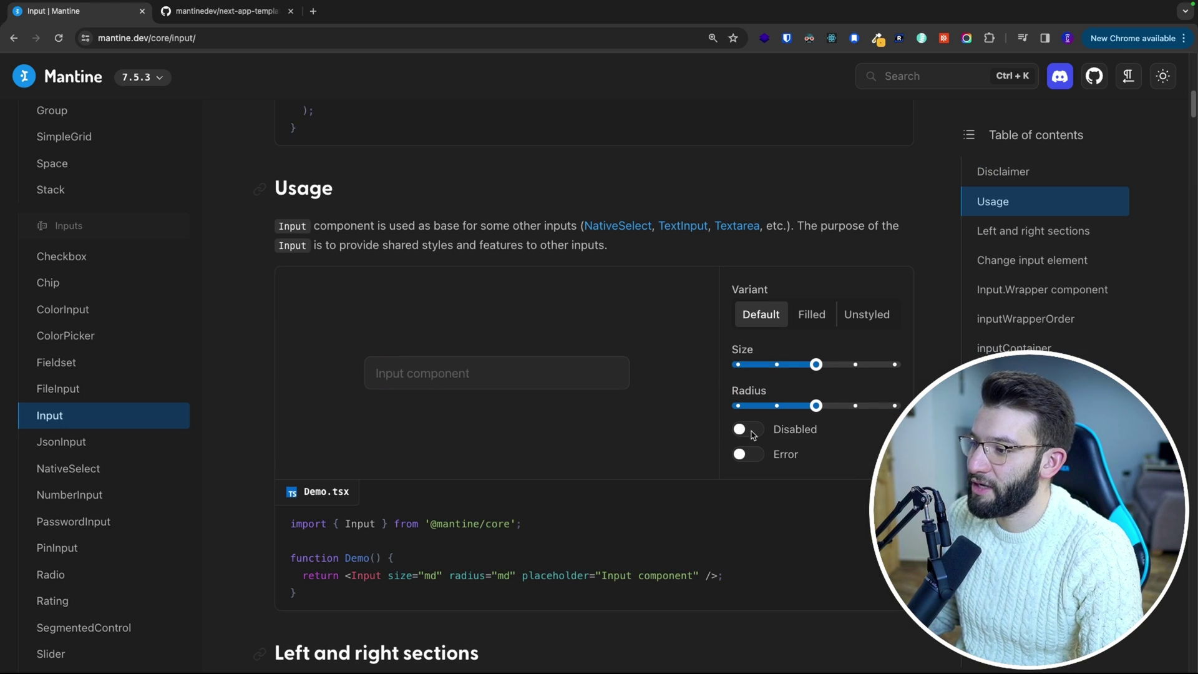
pyautogui.click(749, 430)
pyautogui.click(749, 454)
pyautogui.click(811, 314)
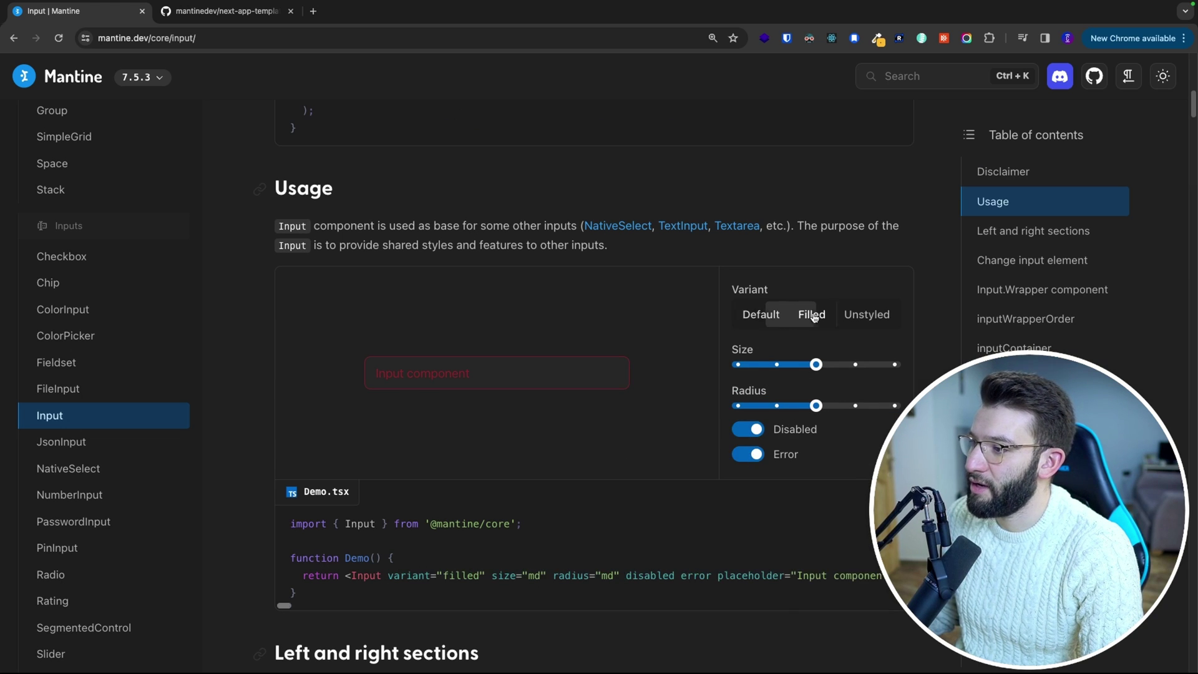
pyautogui.click(867, 315)
pyautogui.scroll(-5, 539, 461)
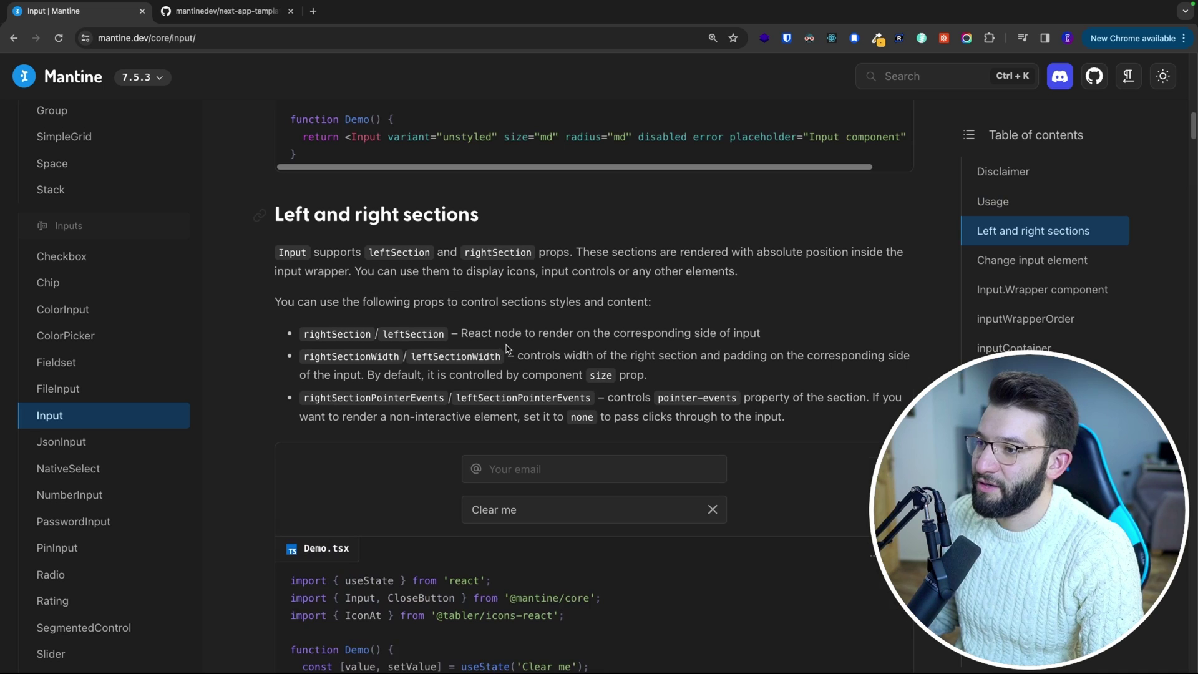
pyautogui.scroll(-8, 456, 456)
pyautogui.scroll(-1, 455, 456)
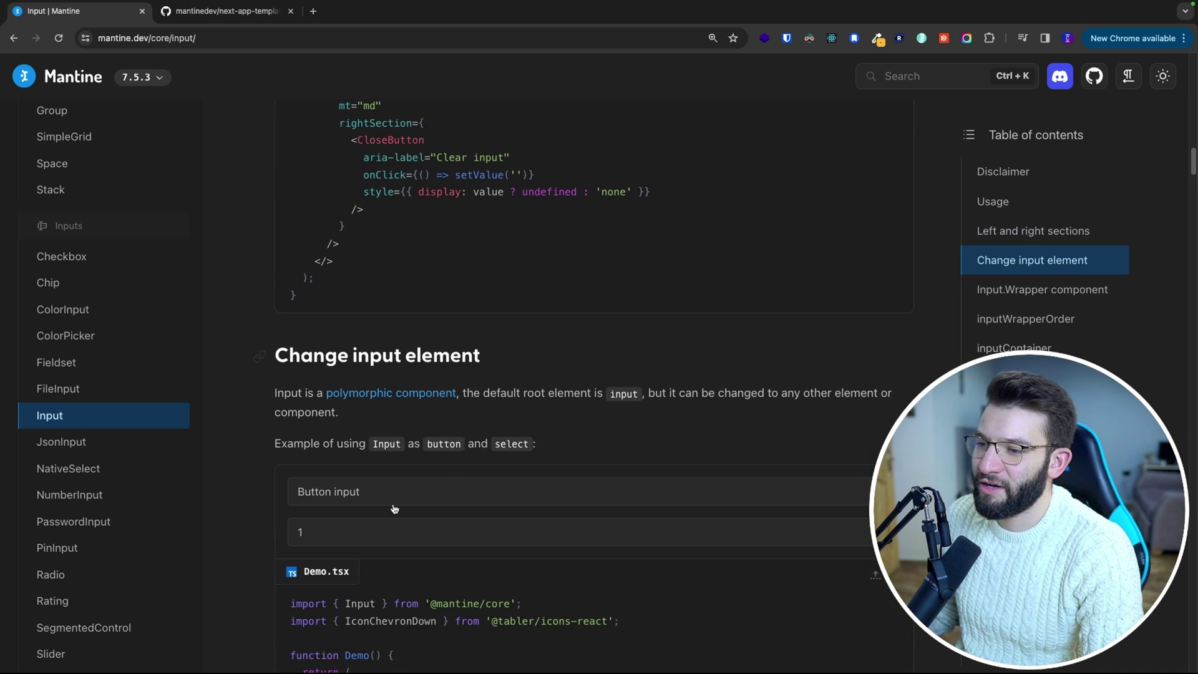
pyautogui.scroll(-2, 393, 508)
pyautogui.scroll(-4, 378, 493)
pyautogui.scroll(-4, 421, 450)
pyautogui.scroll(-6, 473, 379)
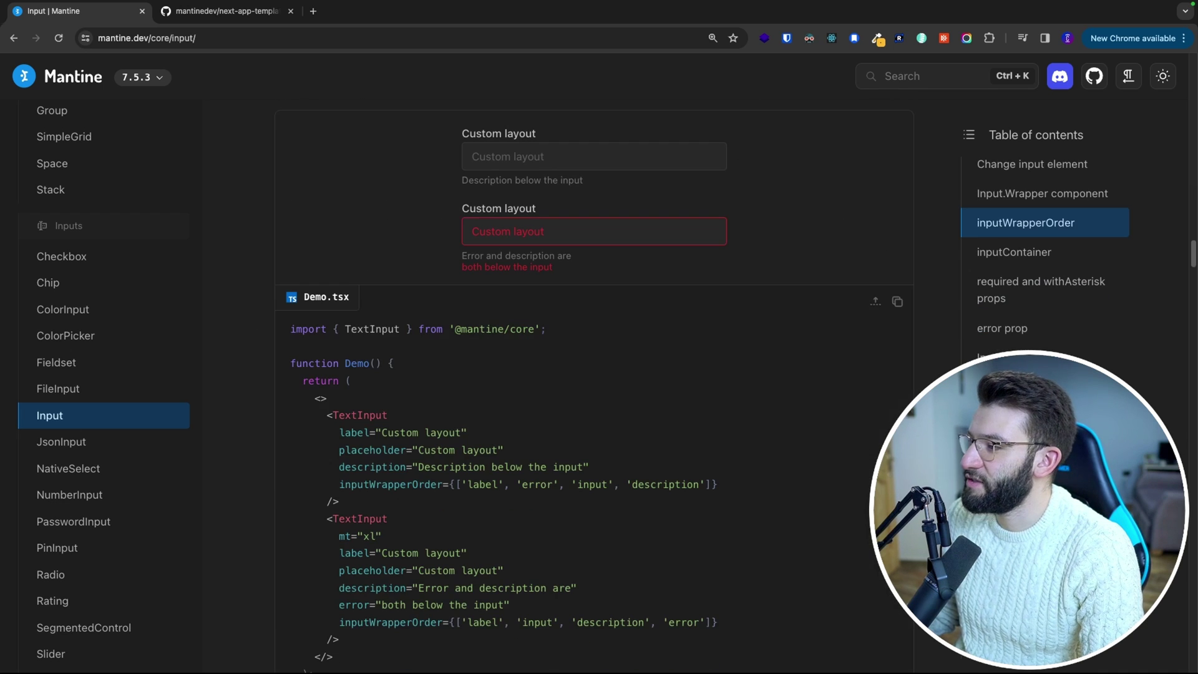
# - Compare focus outlines on the Input and TextInput fields under Change focus styles
pyautogui.click(1030, 386)
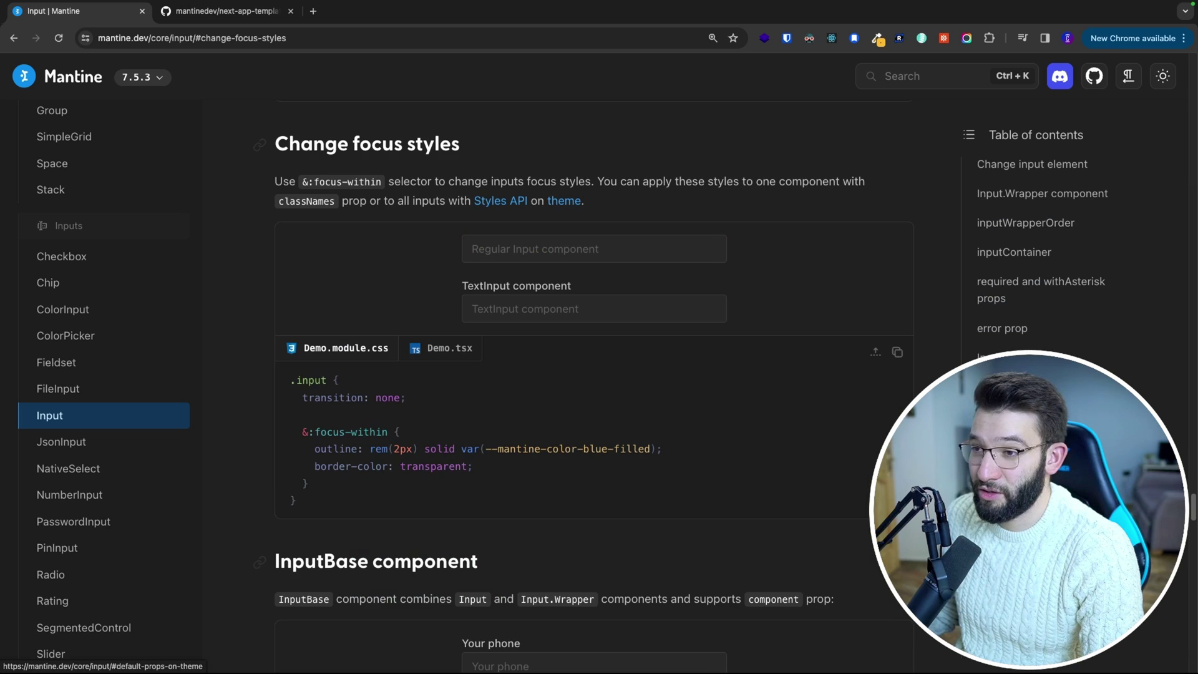
pyautogui.click(560, 251)
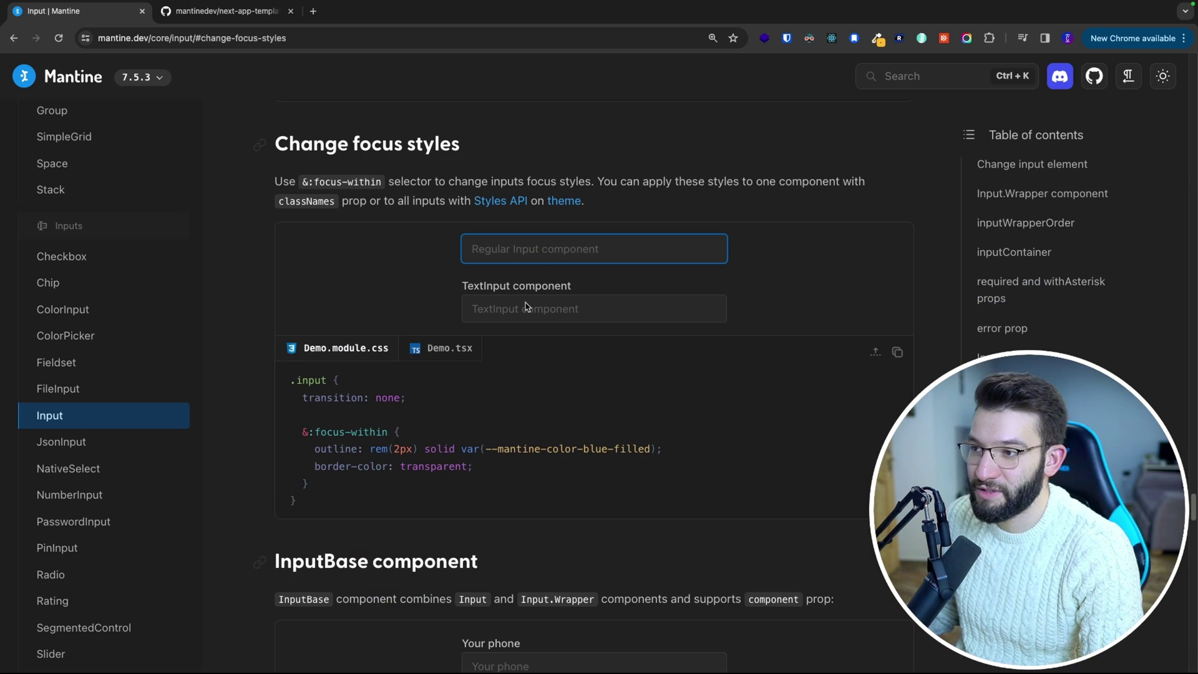
pyautogui.click(543, 310)
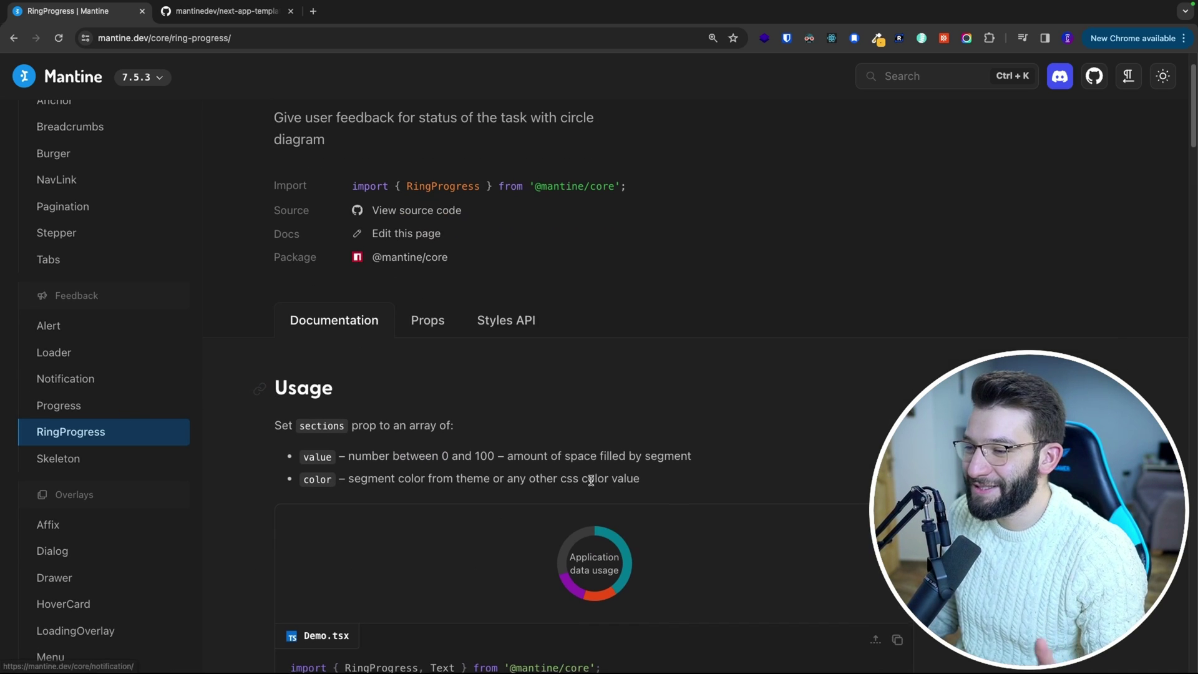
pyautogui.scroll(-2, 586, 478)
pyautogui.scroll(-1, 151, 446)
# - Toggle the Skeleton animation, open and close the Menu demo dropdown, then view Modal docs
pyautogui.click(153, 415)
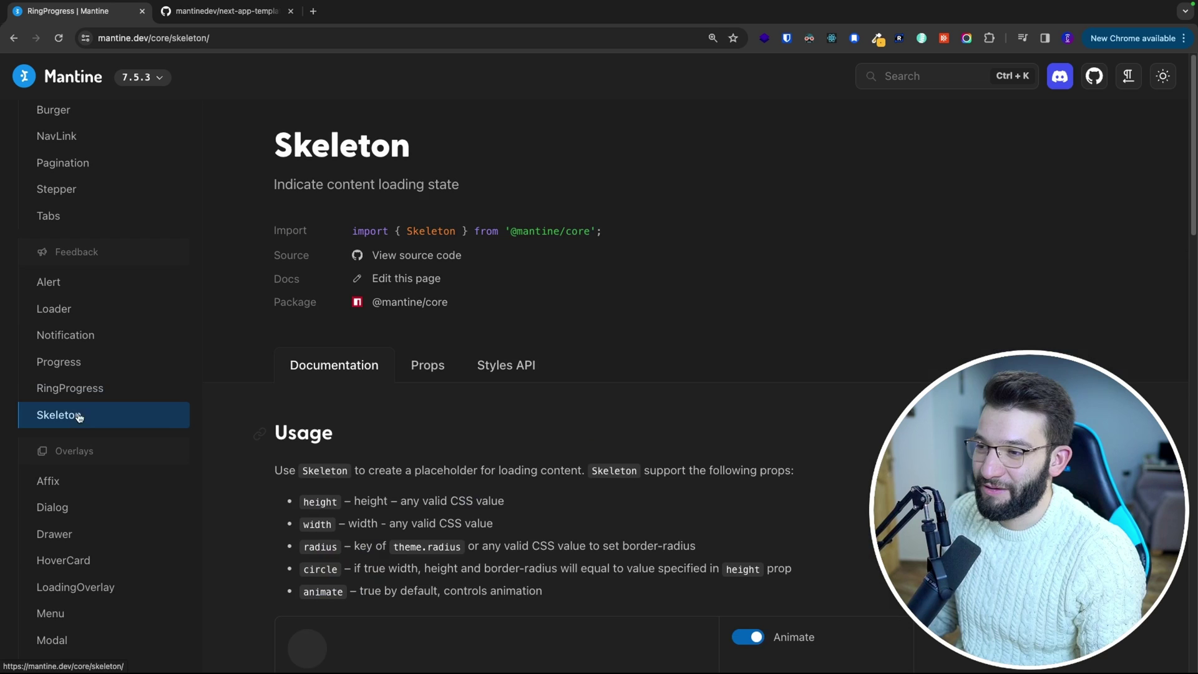
pyautogui.scroll(-3, 374, 390)
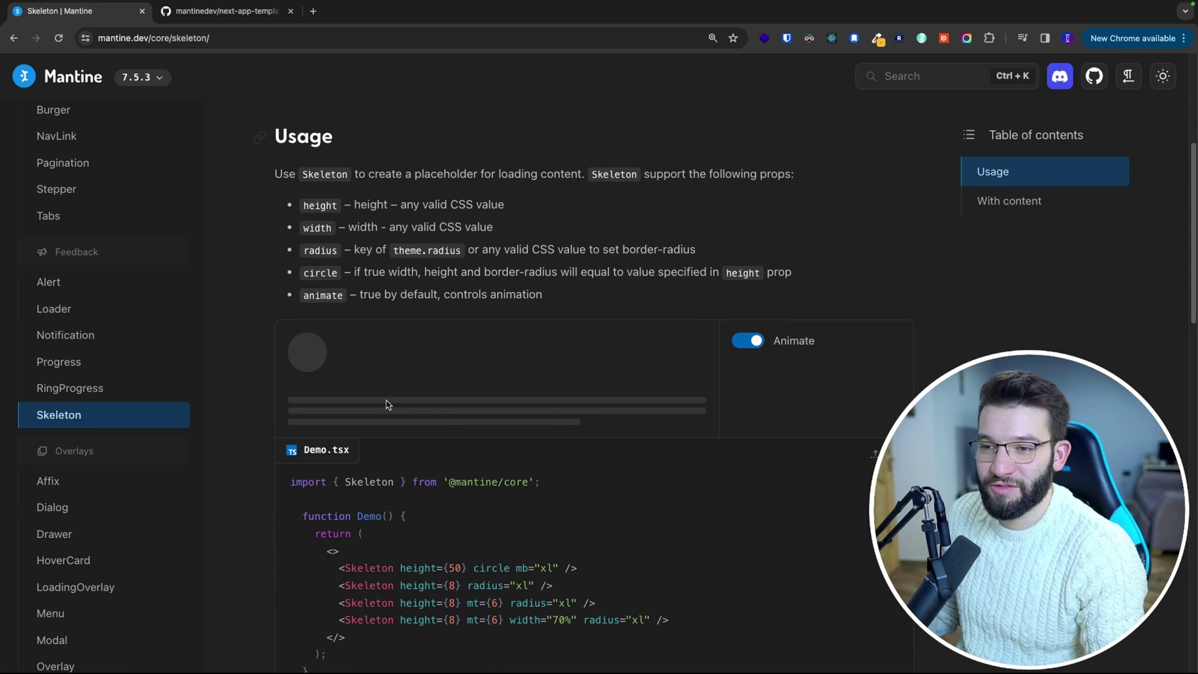
pyautogui.click(794, 342)
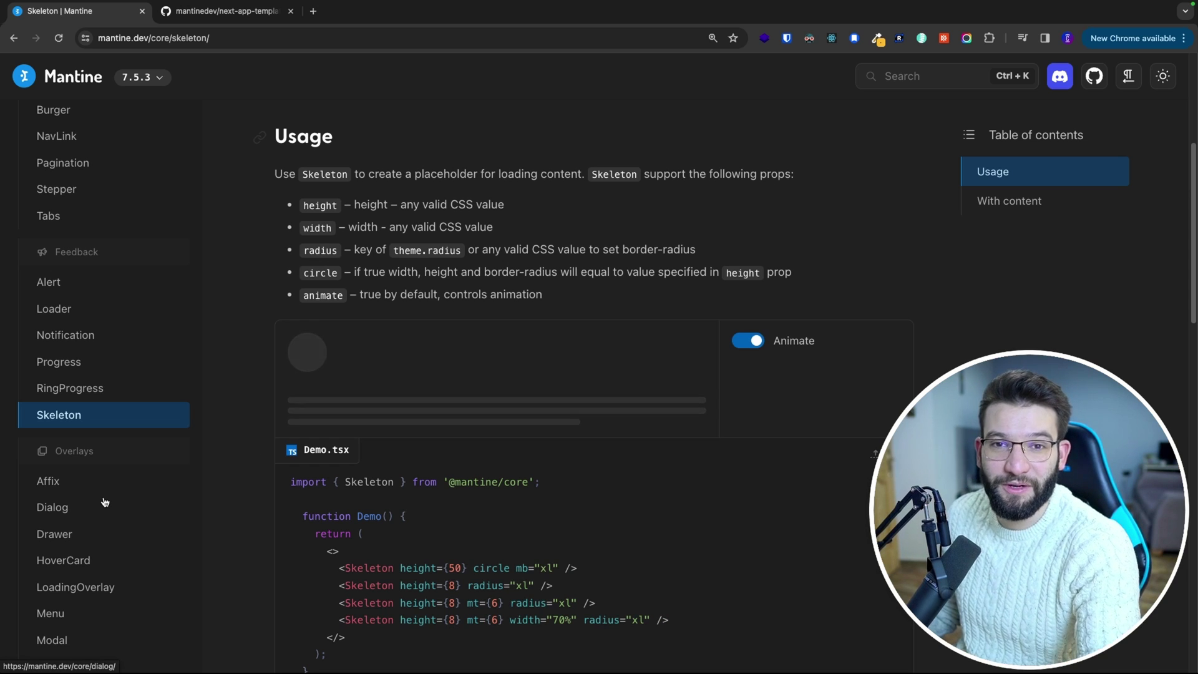
pyautogui.scroll(-2, 104, 502)
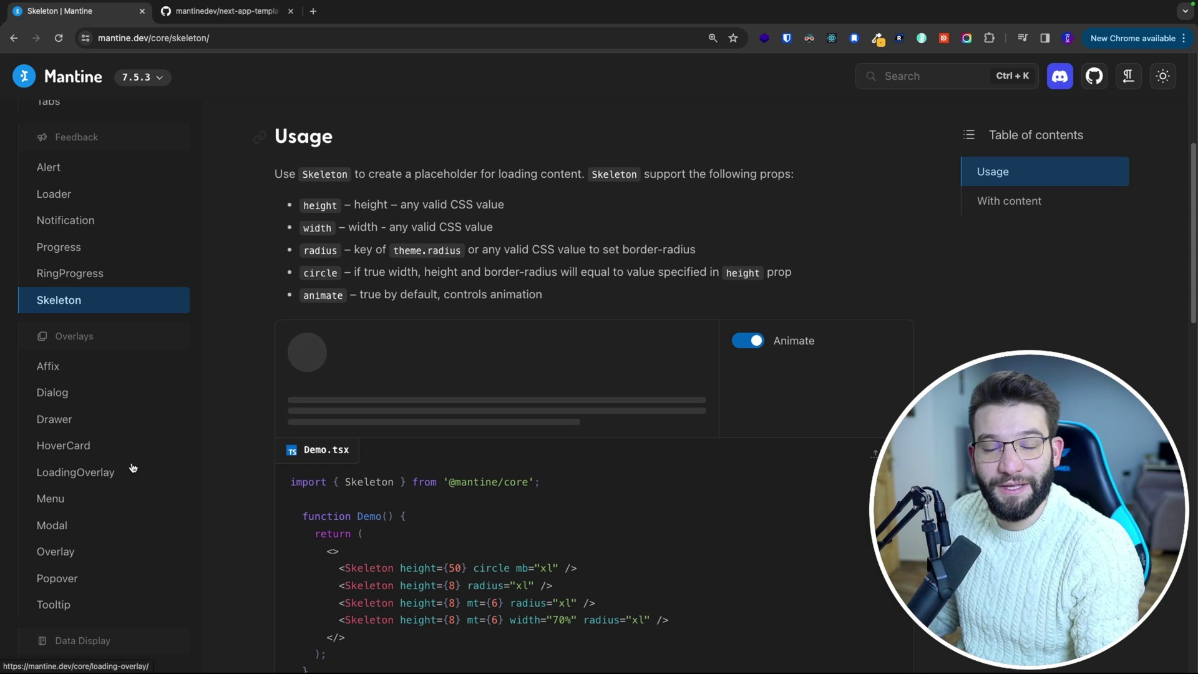
pyautogui.click(57, 498)
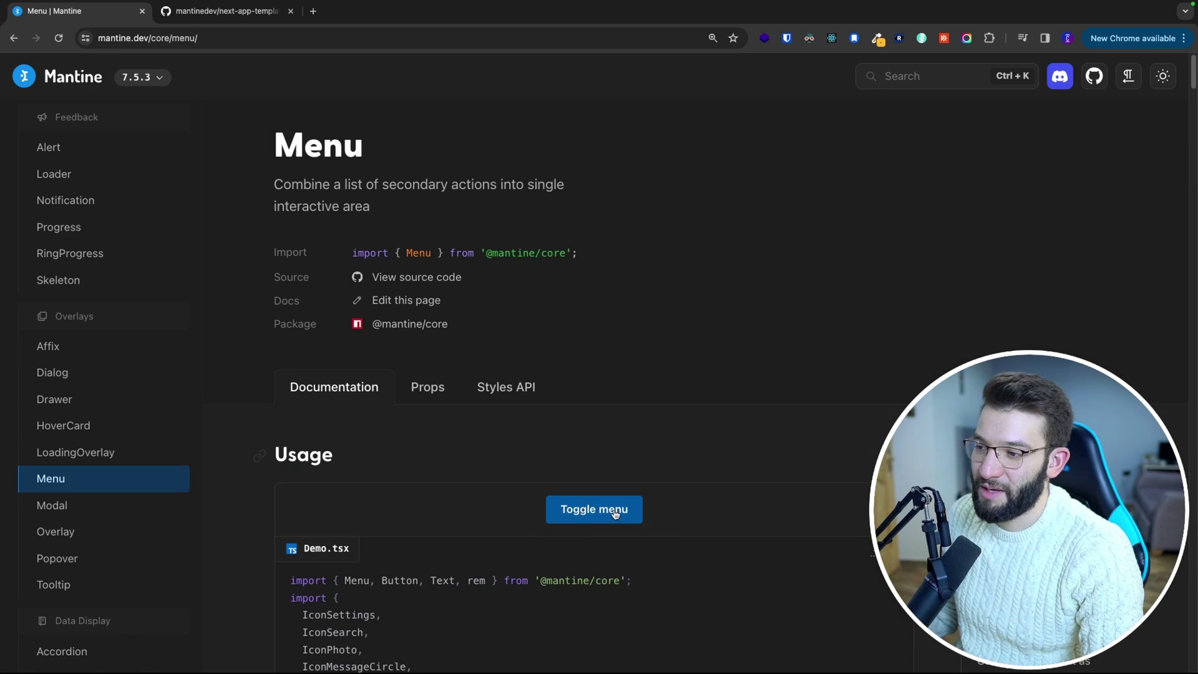
pyautogui.click(614, 515)
pyautogui.click(594, 509)
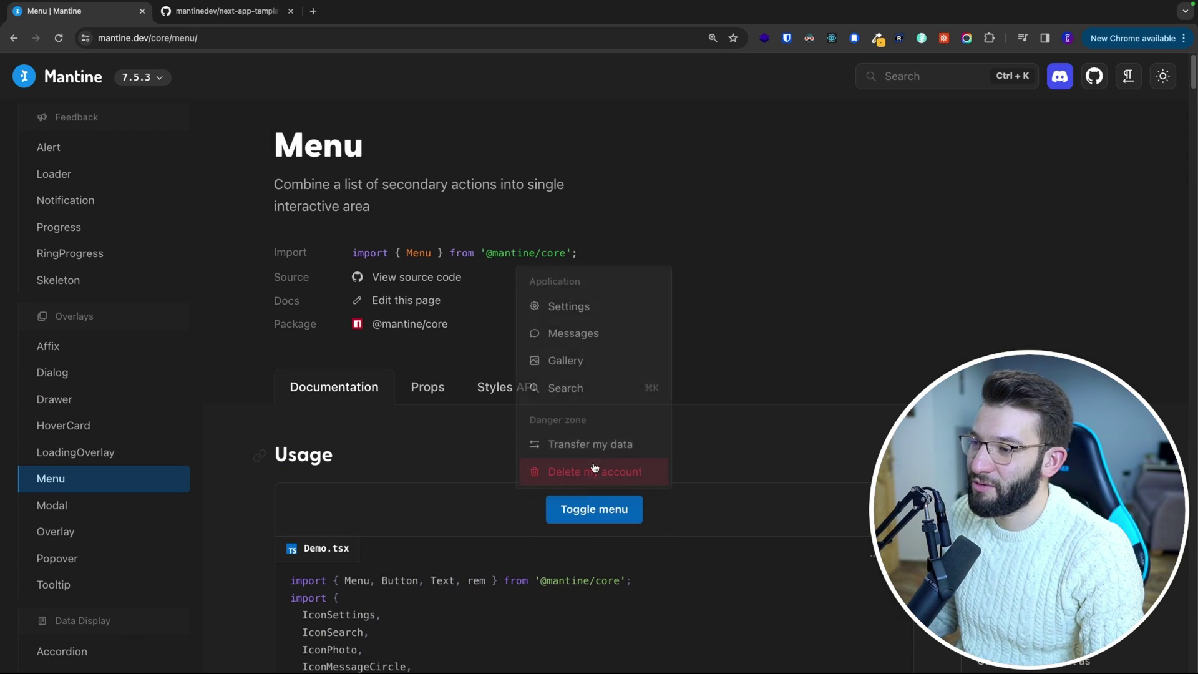
pyautogui.click(591, 307)
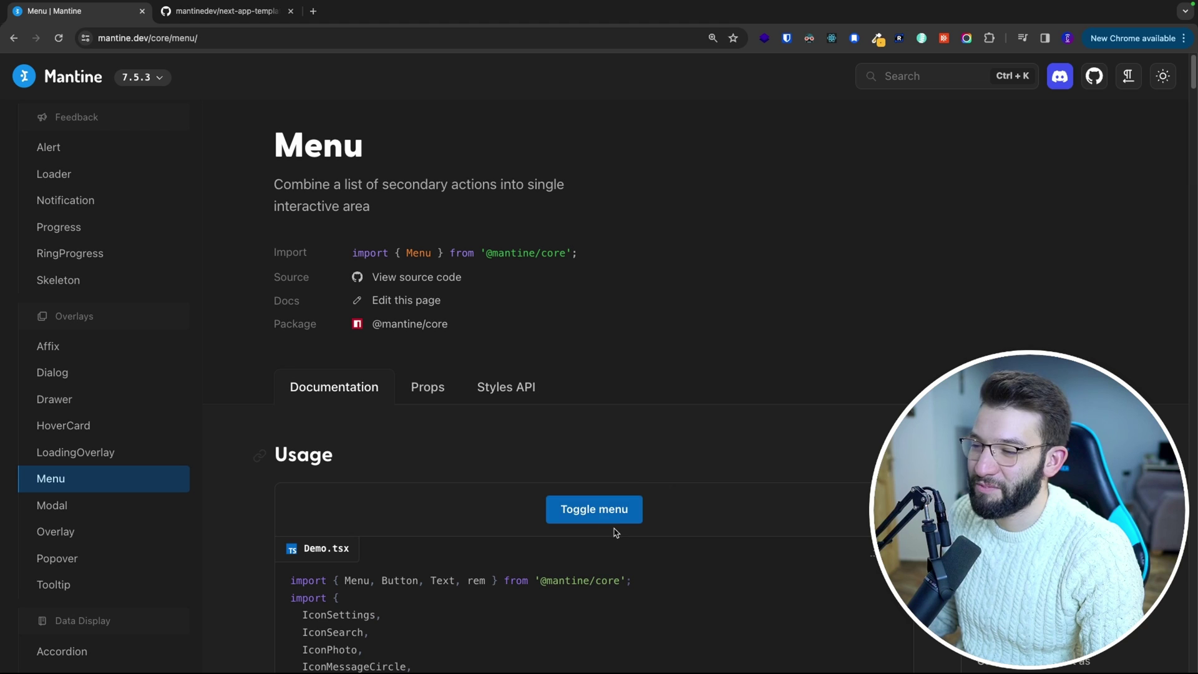
pyautogui.click(608, 513)
pyautogui.click(56, 505)
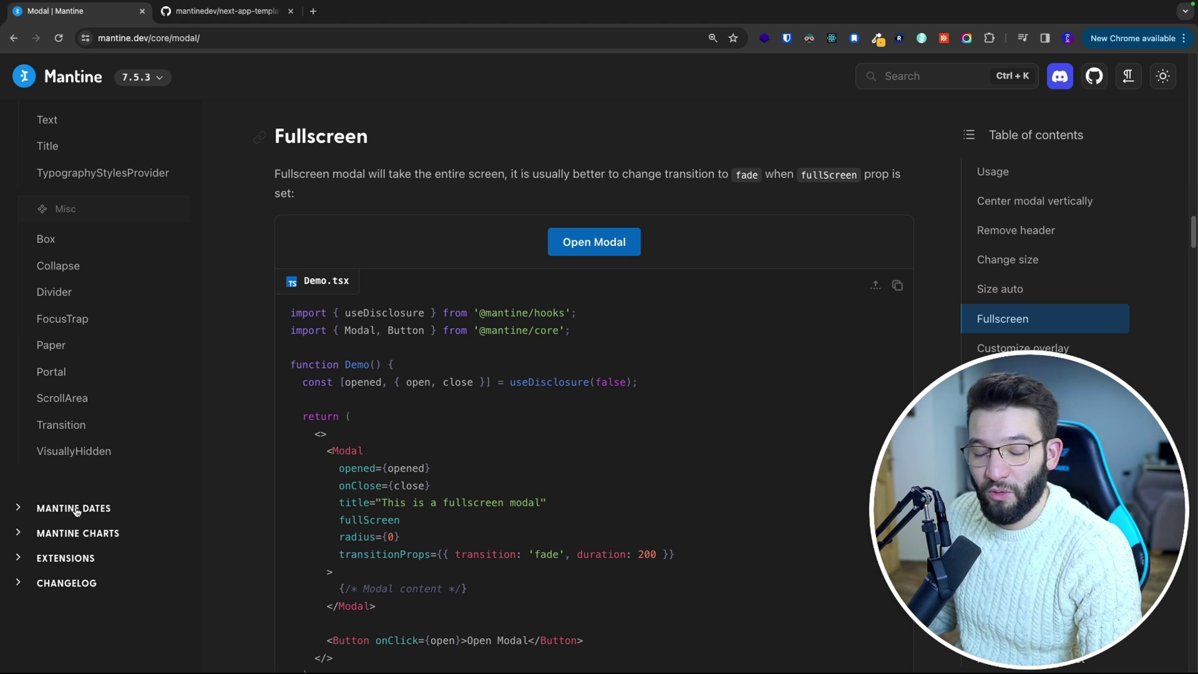
# - Expand Mantine Dates and pick February 13 in the DatePicker demo
pyautogui.click(57, 509)
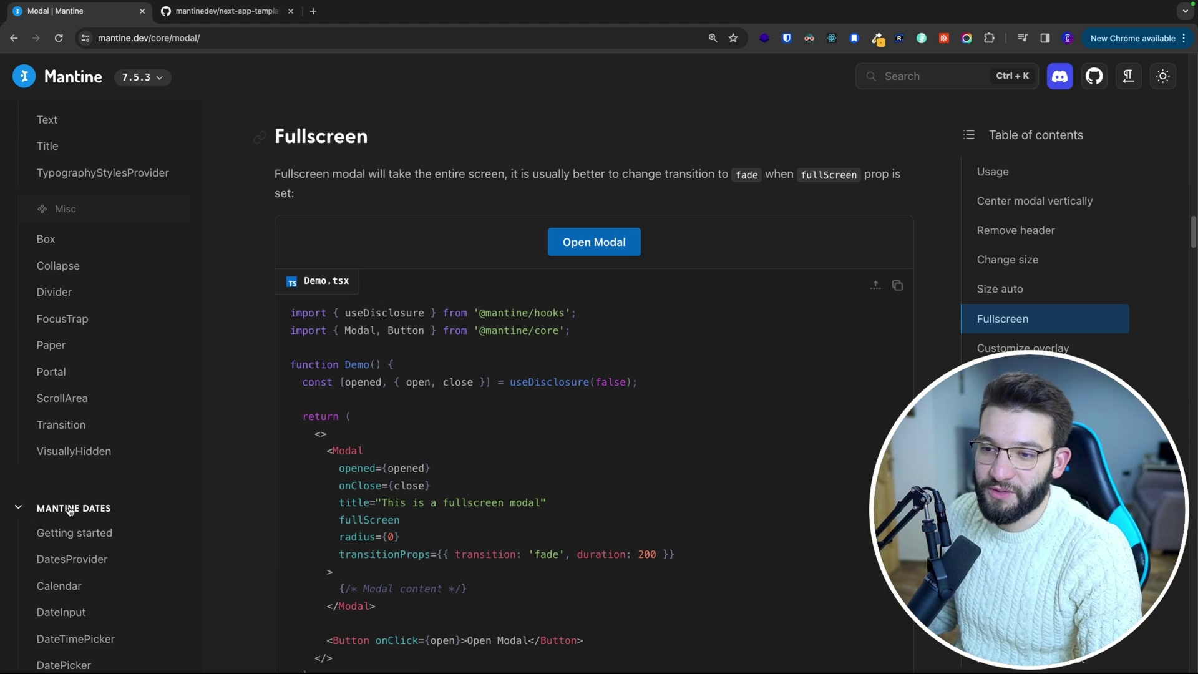
pyautogui.scroll(-2, 99, 499)
pyautogui.click(59, 468)
pyautogui.scroll(-1, 407, 471)
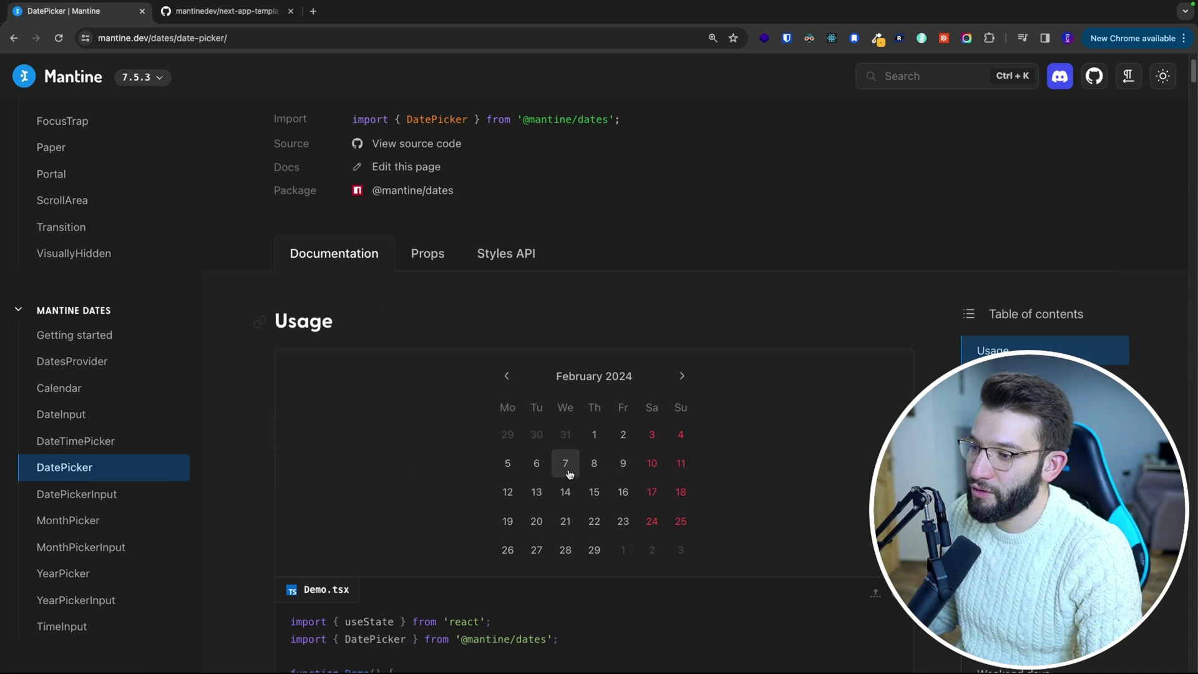
pyautogui.click(537, 492)
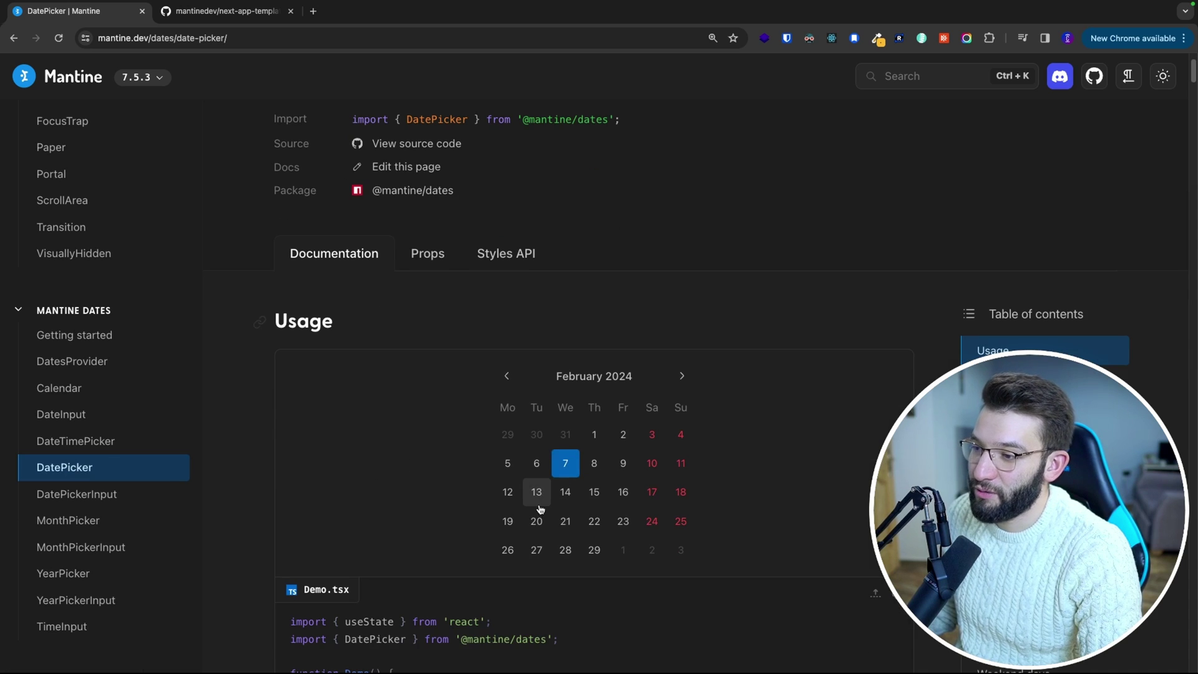
# - Visit YearPicker, focus the TimeInput demo, and expand the Mantine Charts list
pyautogui.click(56, 564)
pyautogui.click(68, 618)
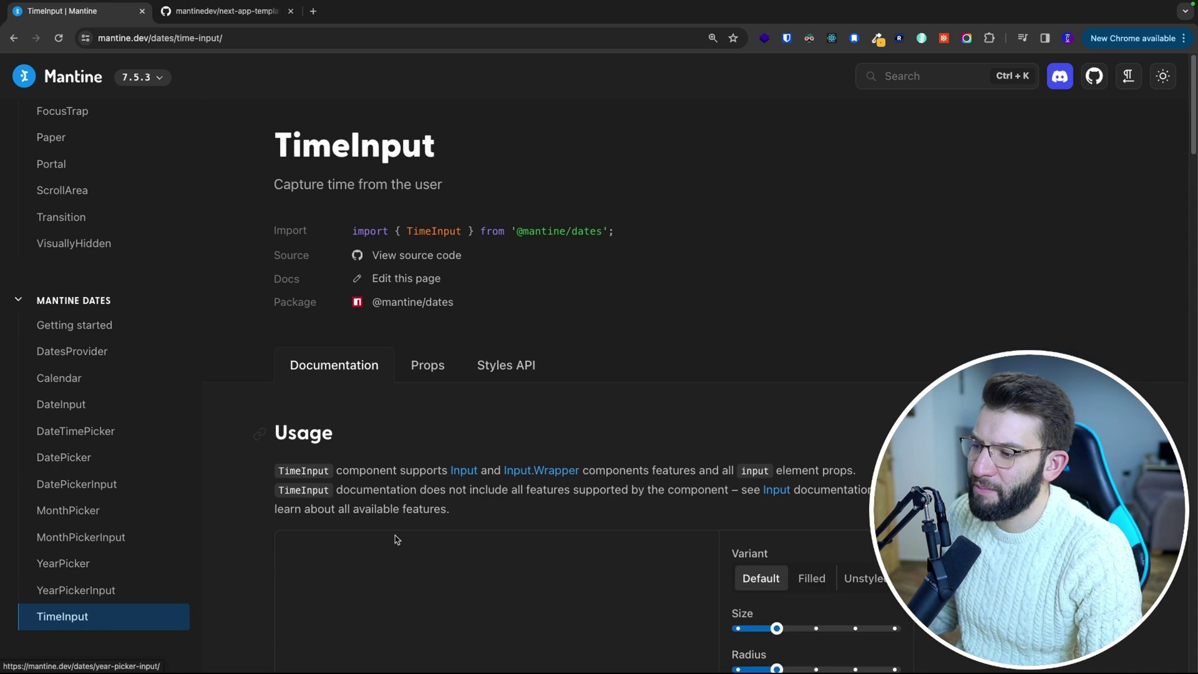
pyautogui.scroll(-3, 393, 535)
pyautogui.click(405, 519)
pyautogui.click(74, 534)
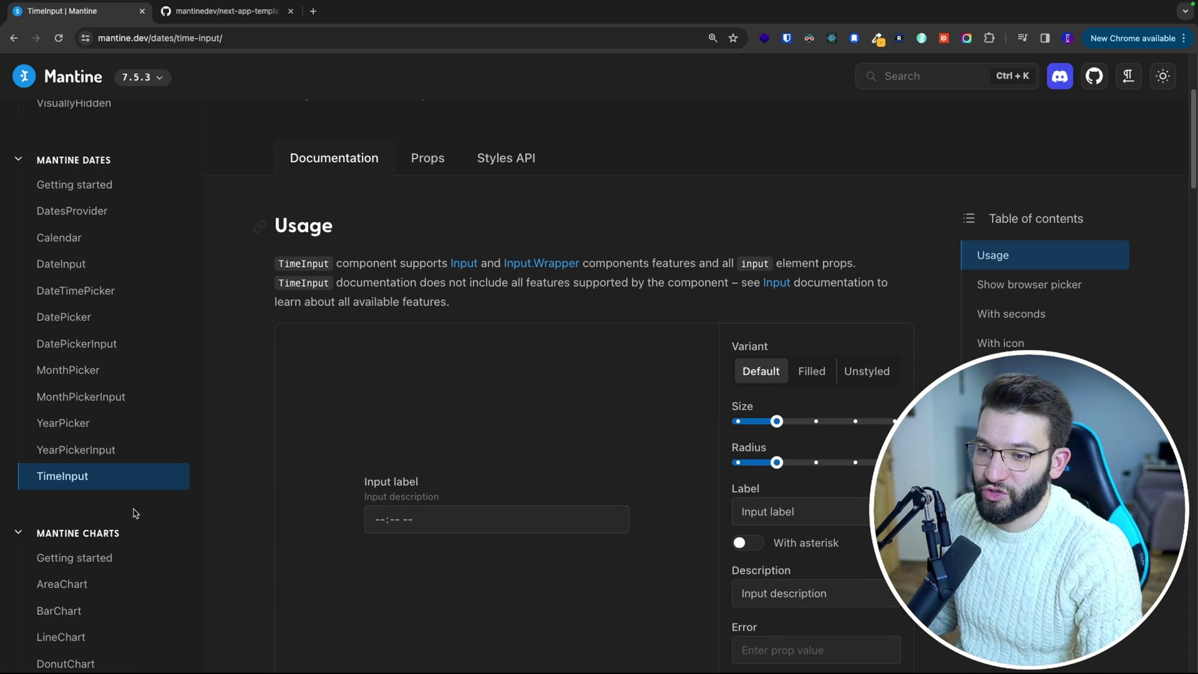
pyautogui.scroll(-2, 128, 519)
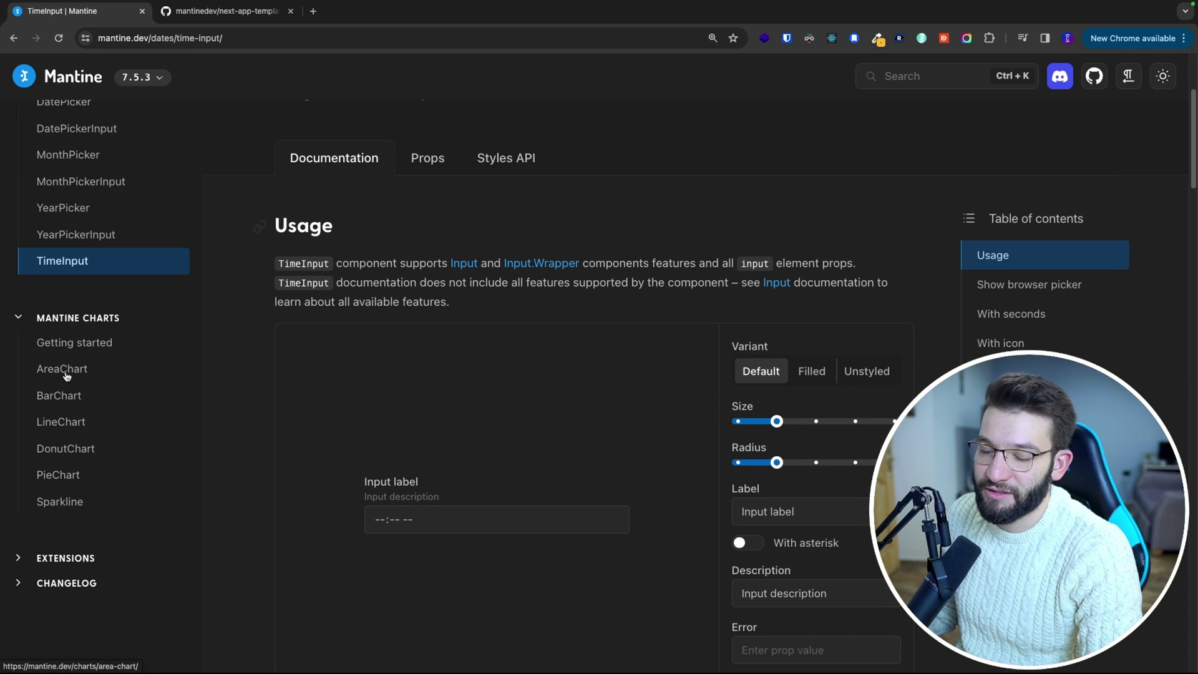
# - Set the BarChart demo's gridlines to both axes, then the x axis, and visit DonutChart and Sparkline
pyautogui.click(56, 397)
pyautogui.scroll(-2, 374, 468)
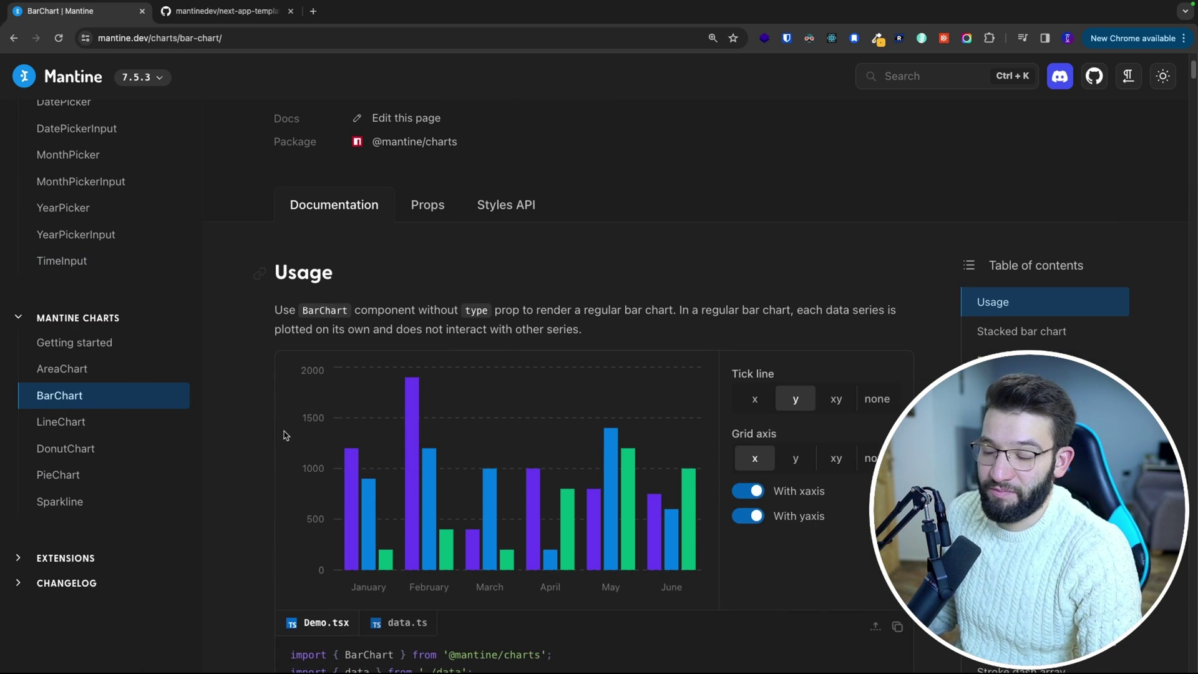
pyautogui.scroll(-1, 656, 450)
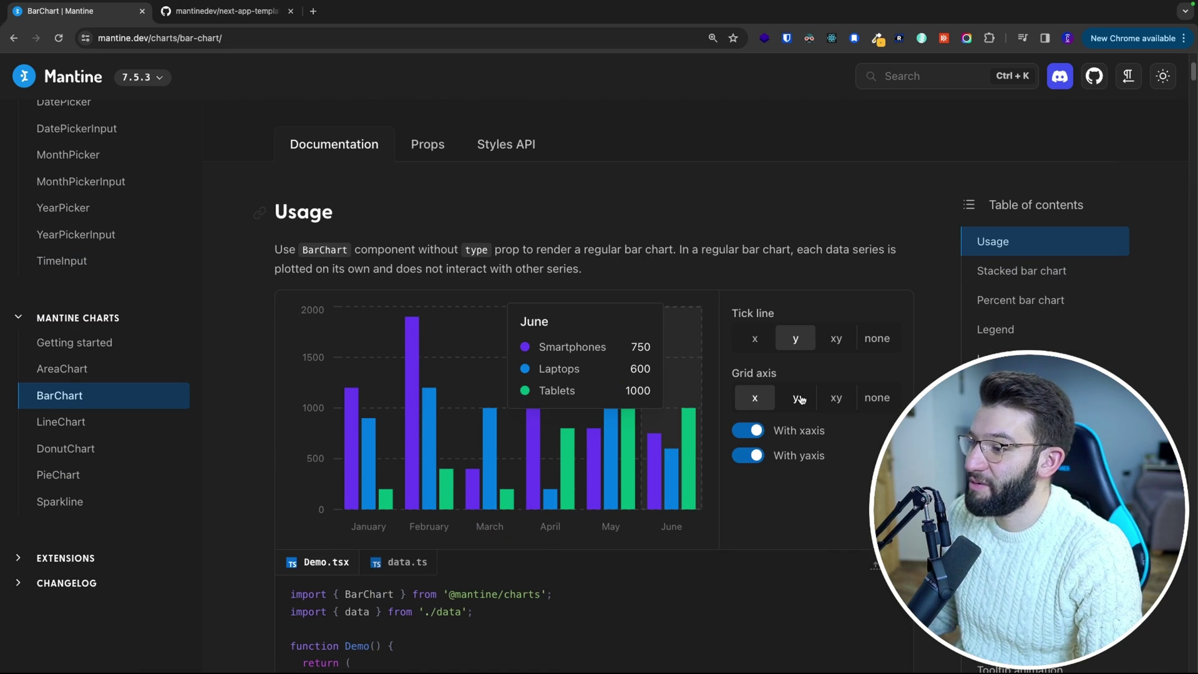
pyautogui.click(800, 399)
pyautogui.click(770, 338)
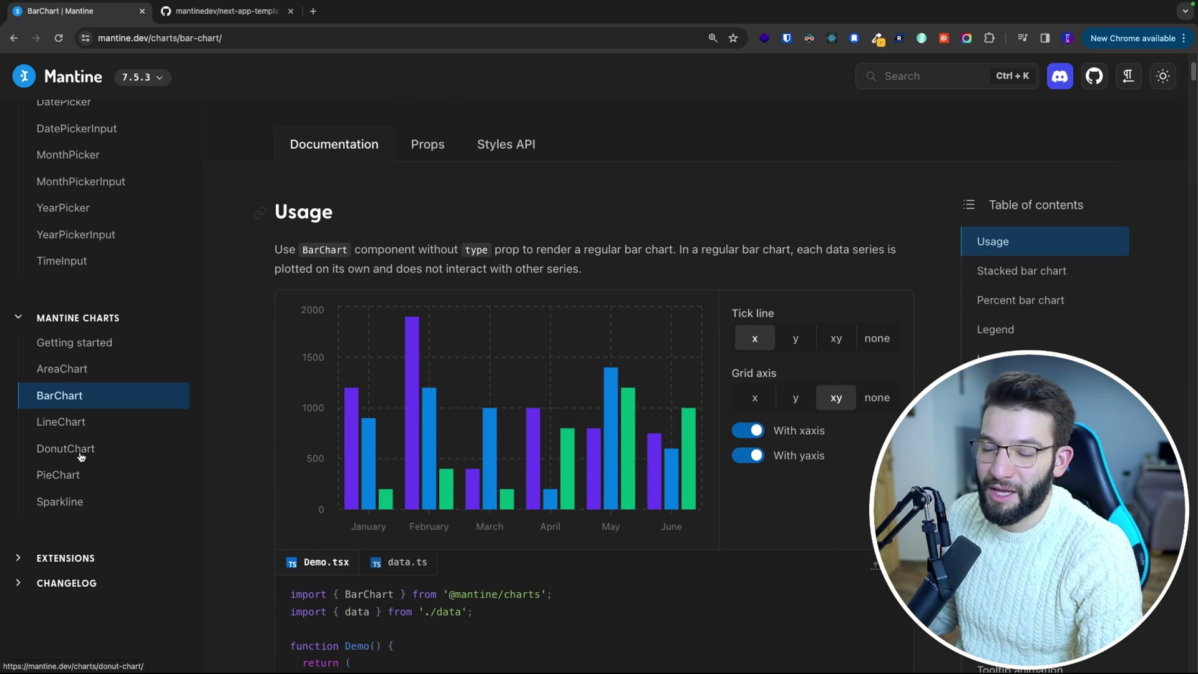
pyautogui.click(114, 458)
pyautogui.scroll(-1, 552, 543)
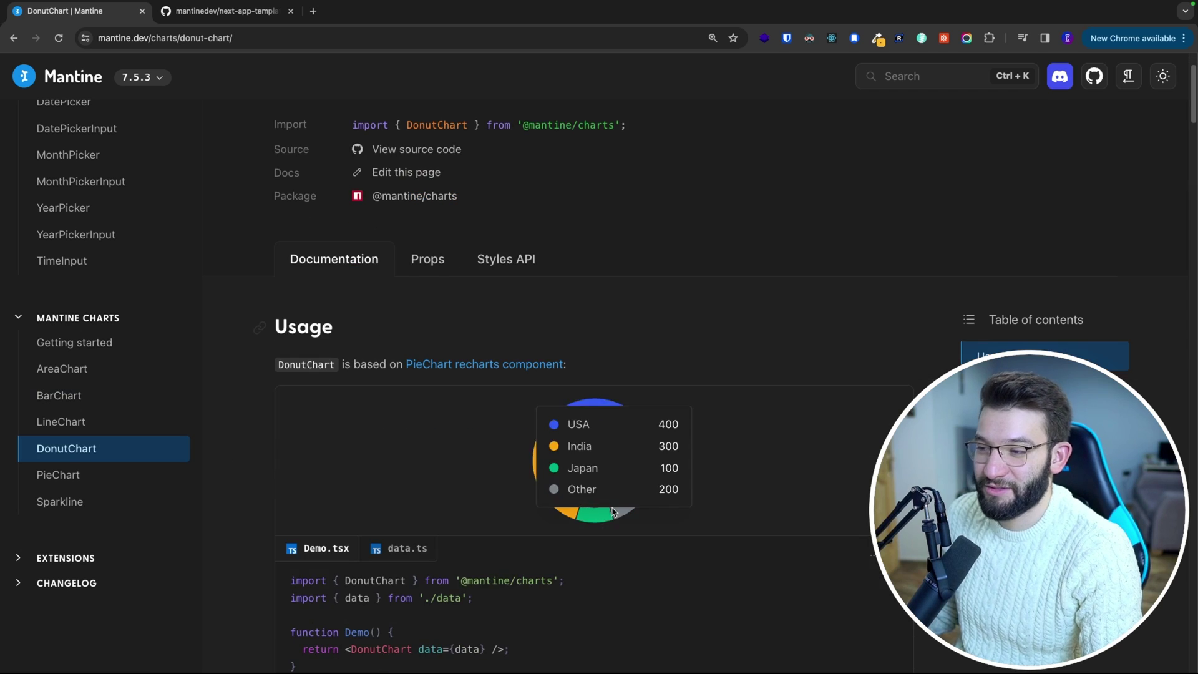
pyautogui.click(103, 501)
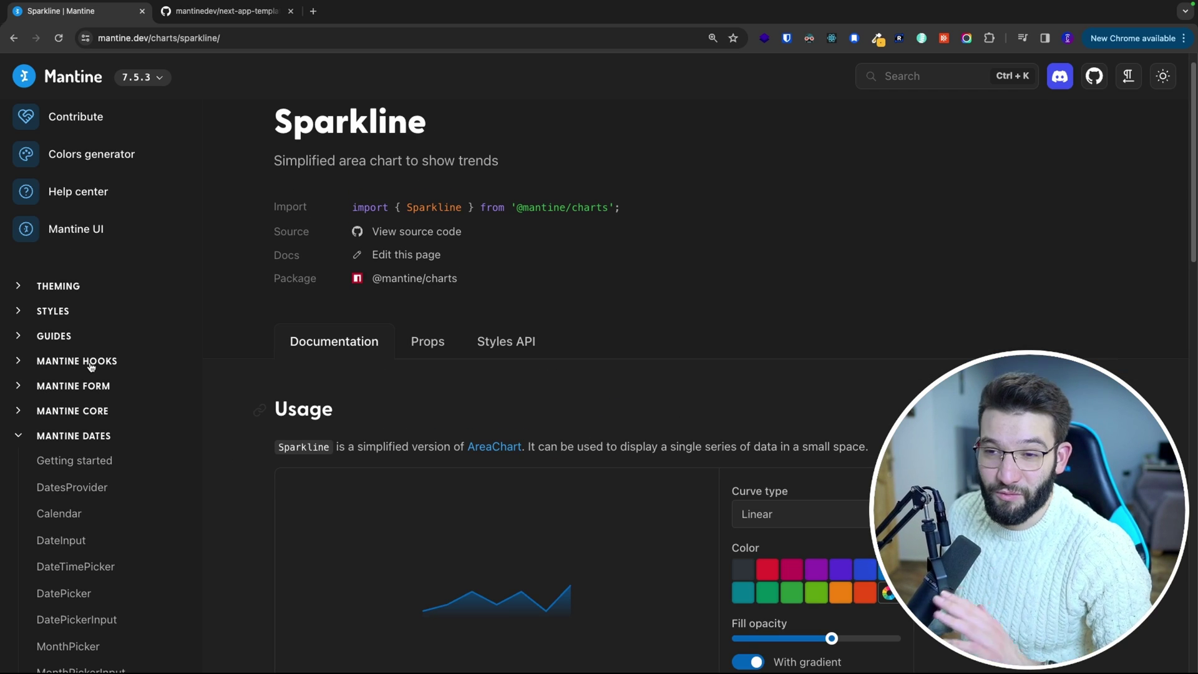
# - Expand Mantine Hooks, try the use-click-outside dropdown demo, then view use-hover
pyautogui.click(90, 363)
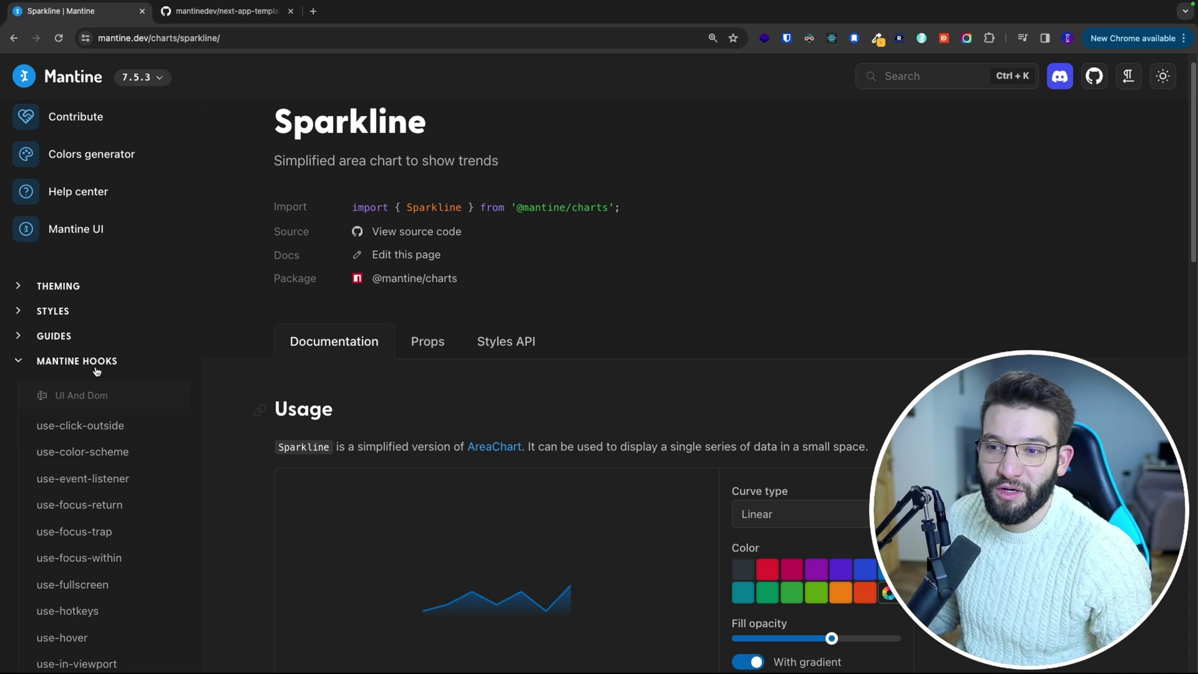
pyautogui.scroll(-1, 132, 437)
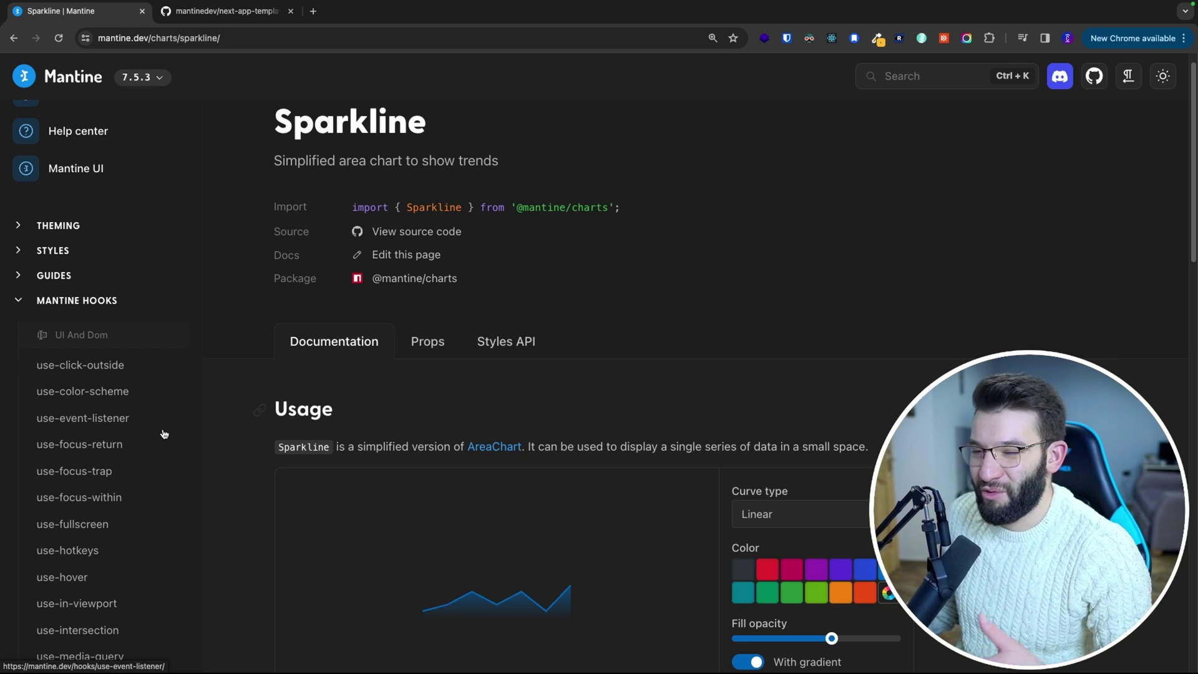
pyautogui.scroll(-1, 71, 317)
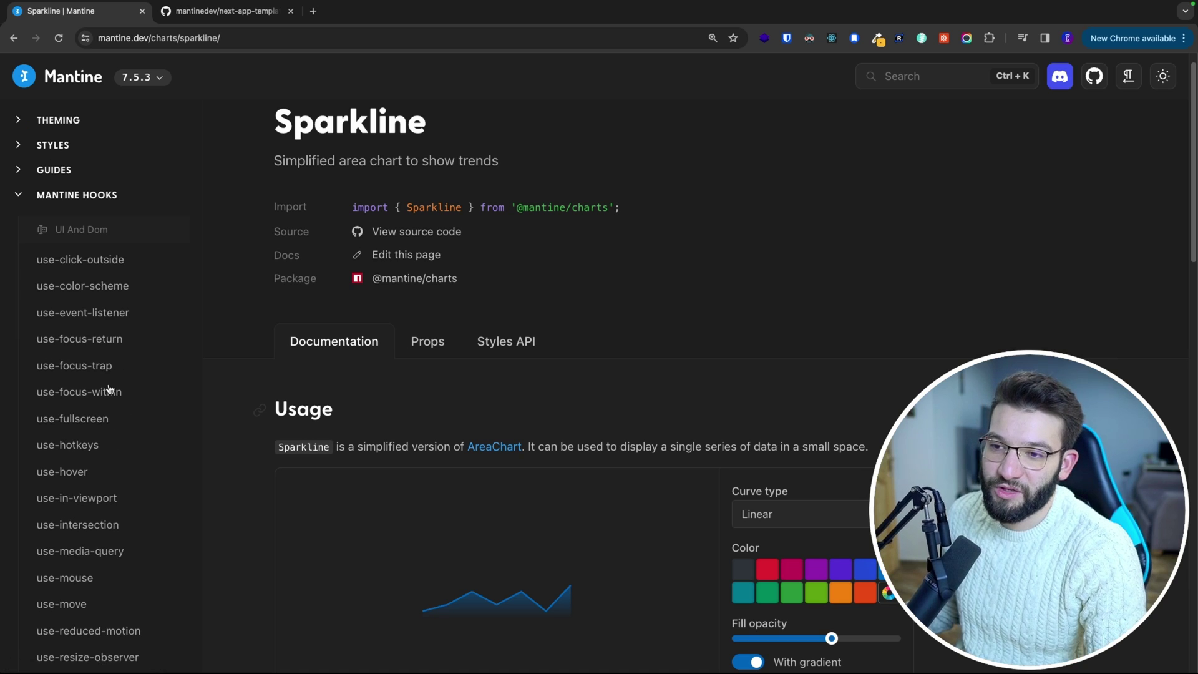
pyautogui.click(77, 254)
pyautogui.click(605, 492)
pyautogui.click(780, 401)
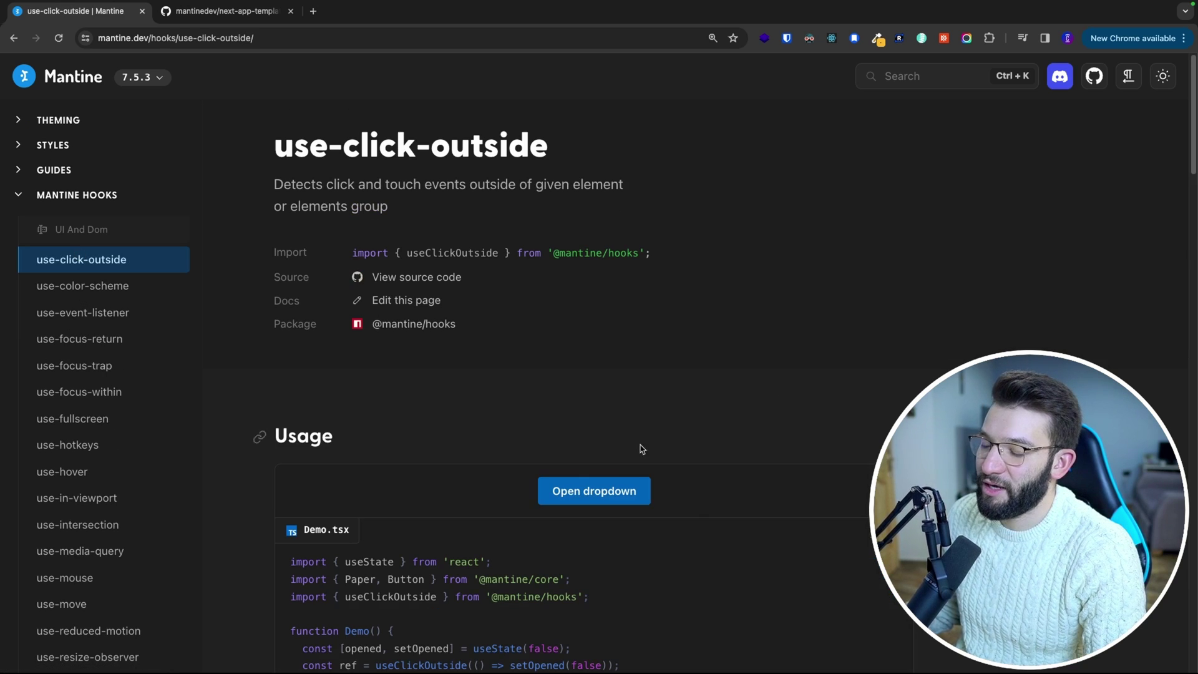
pyautogui.scroll(-2, 641, 450)
pyautogui.tripleClick(377, 494)
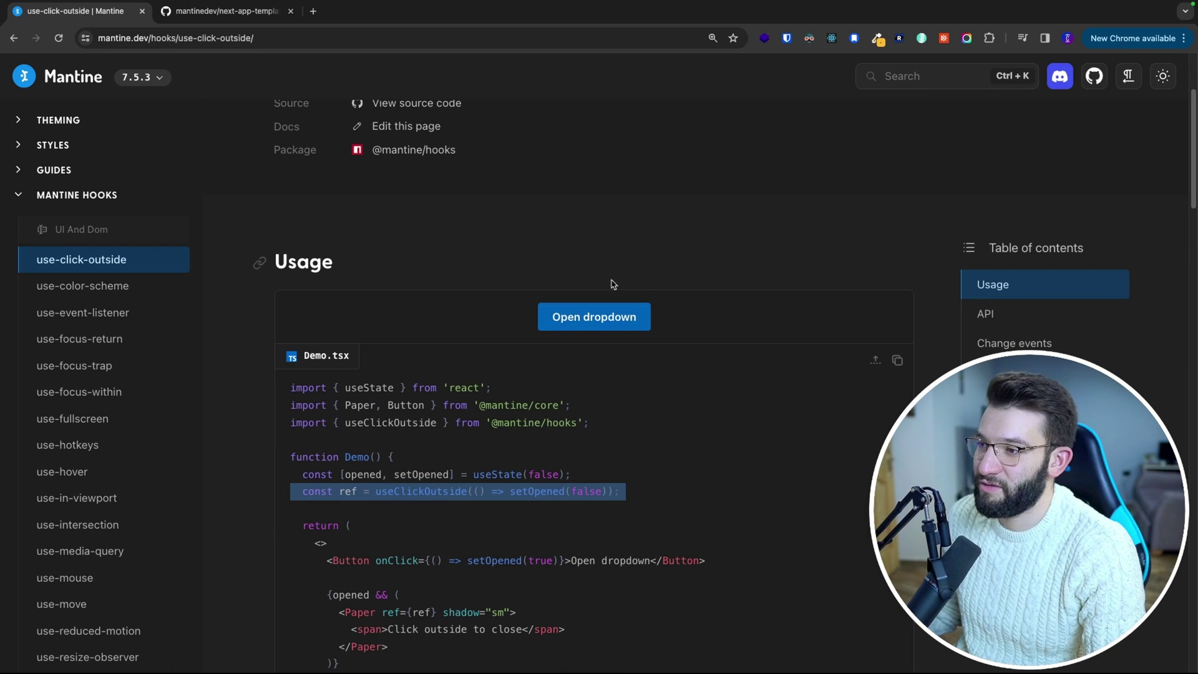
pyautogui.click(606, 319)
pyautogui.click(65, 472)
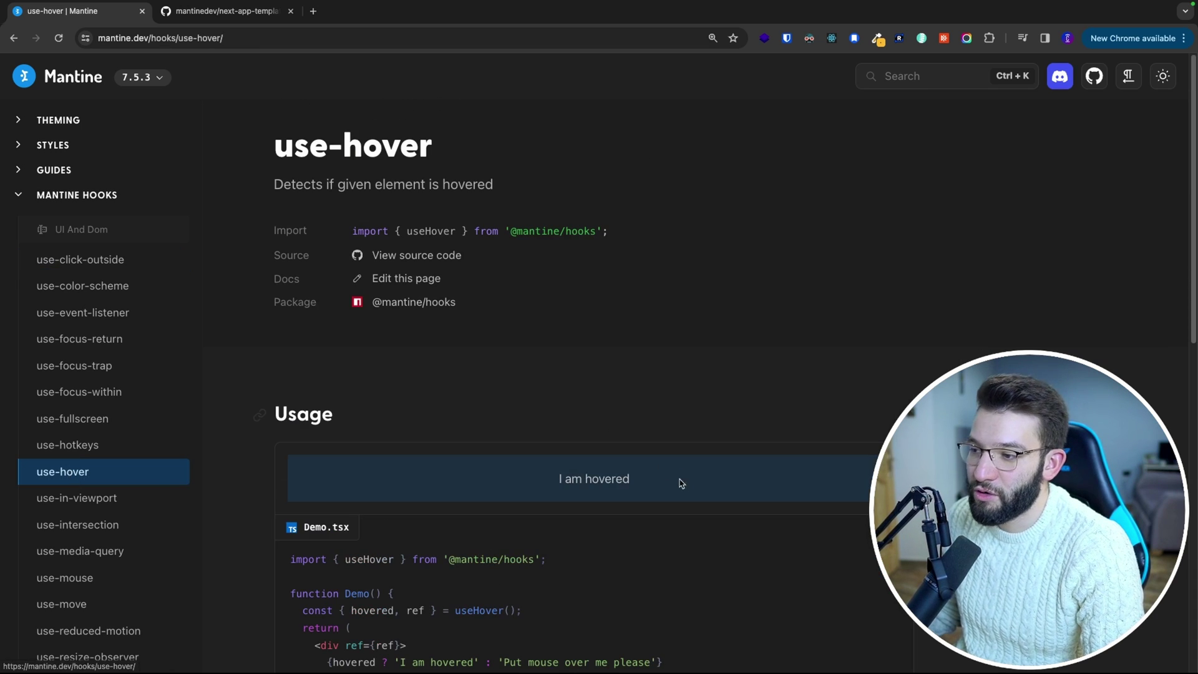
pyautogui.scroll(-2, 57, 481)
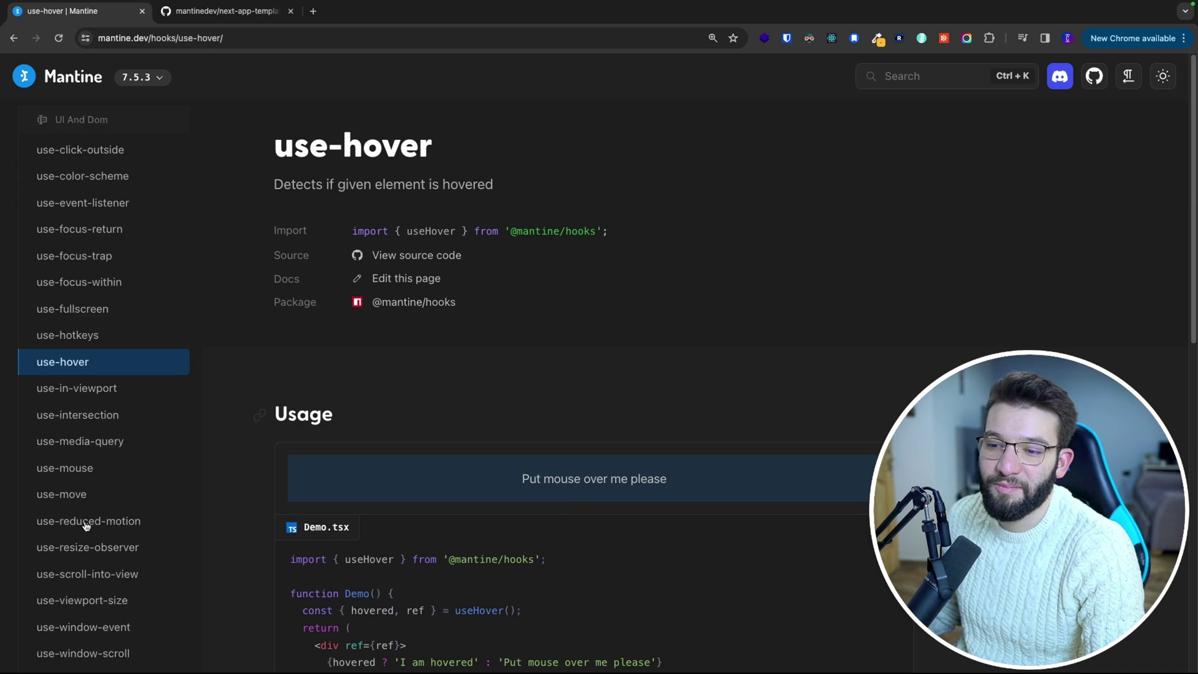
pyautogui.scroll(-1, 57, 482)
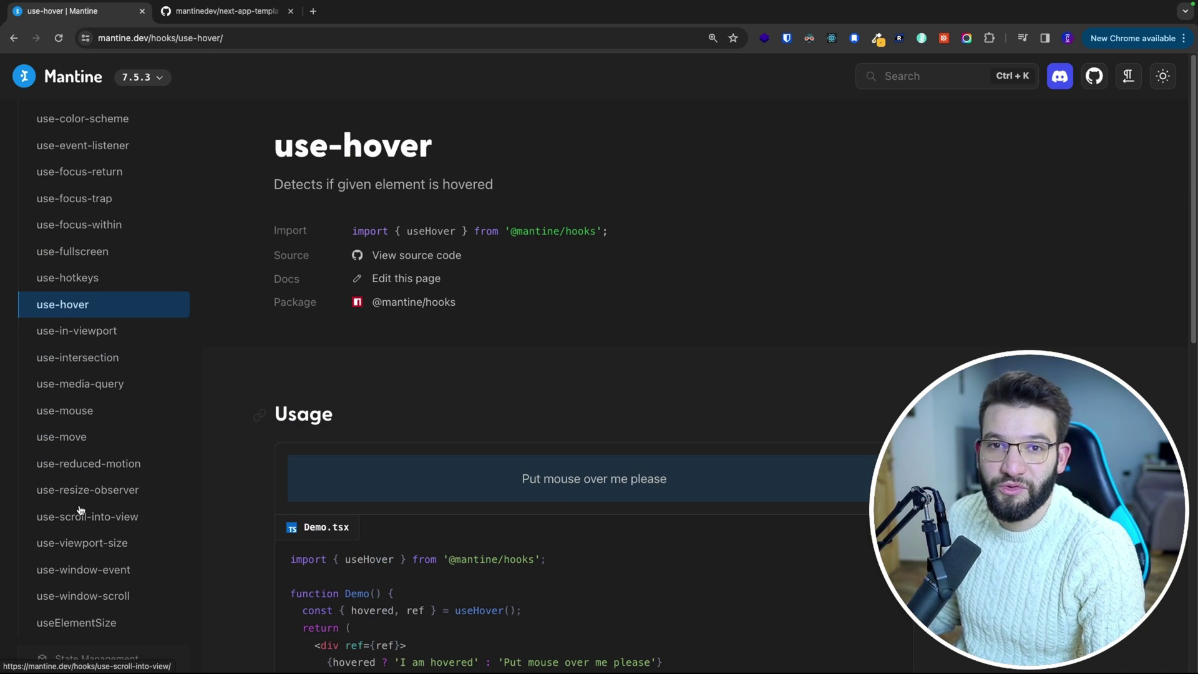
pyautogui.scroll(2, 81, 508)
pyautogui.scroll(1, 127, 247)
pyautogui.scroll(3, 99, 266)
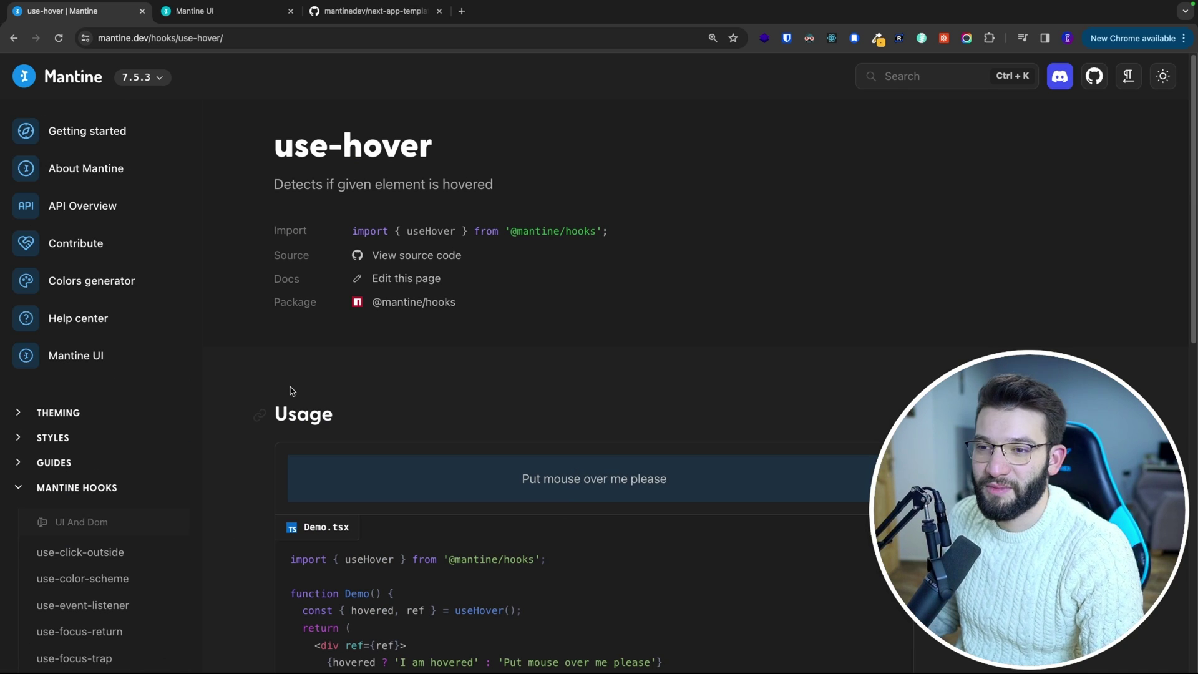
# - Open Mantine UI in a new tab and jump to its component category listings
pyautogui.click(100, 361)
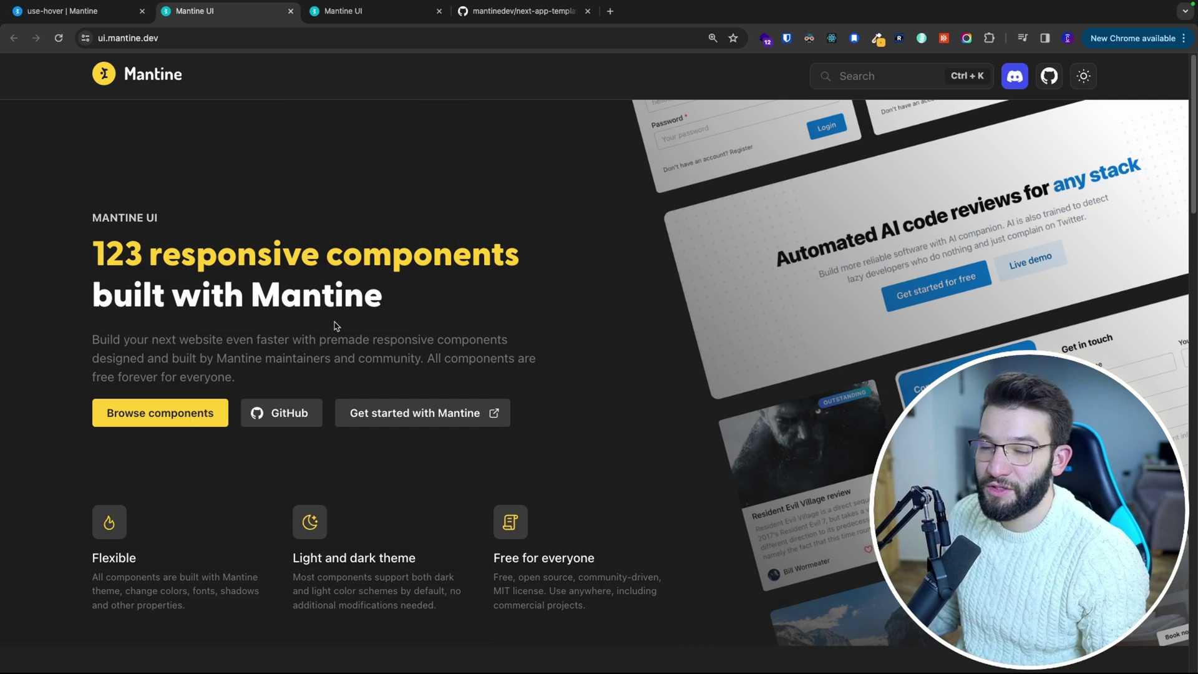
pyautogui.click(153, 423)
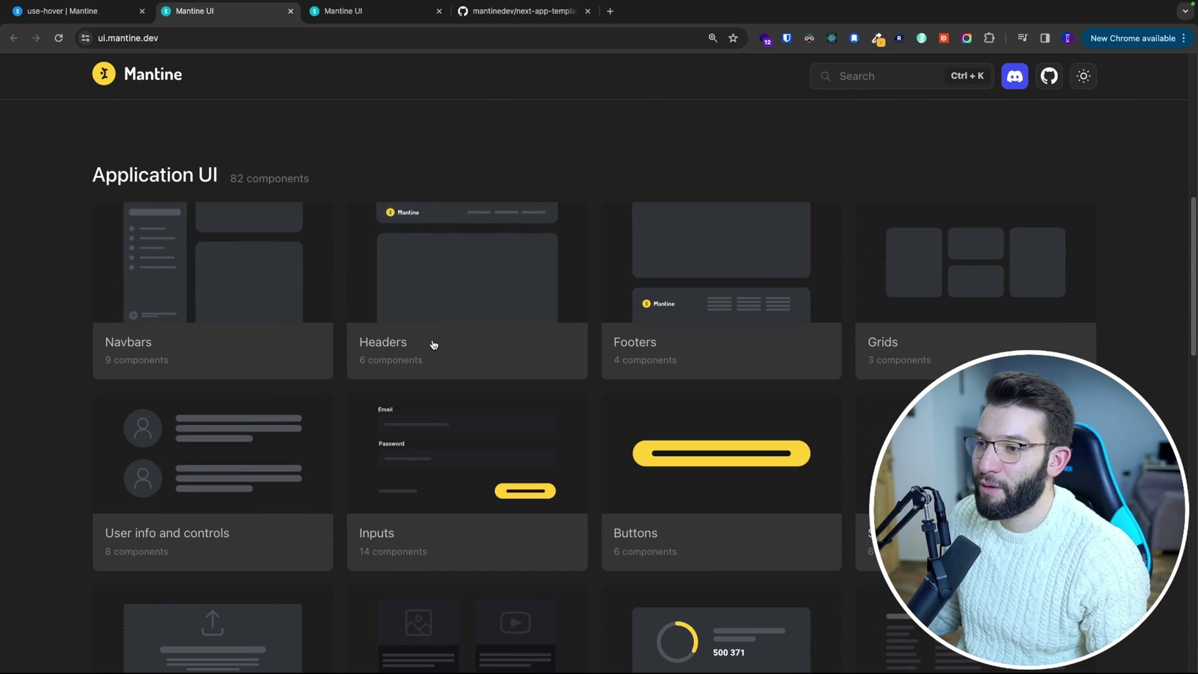
pyautogui.scroll(-3, 886, 365)
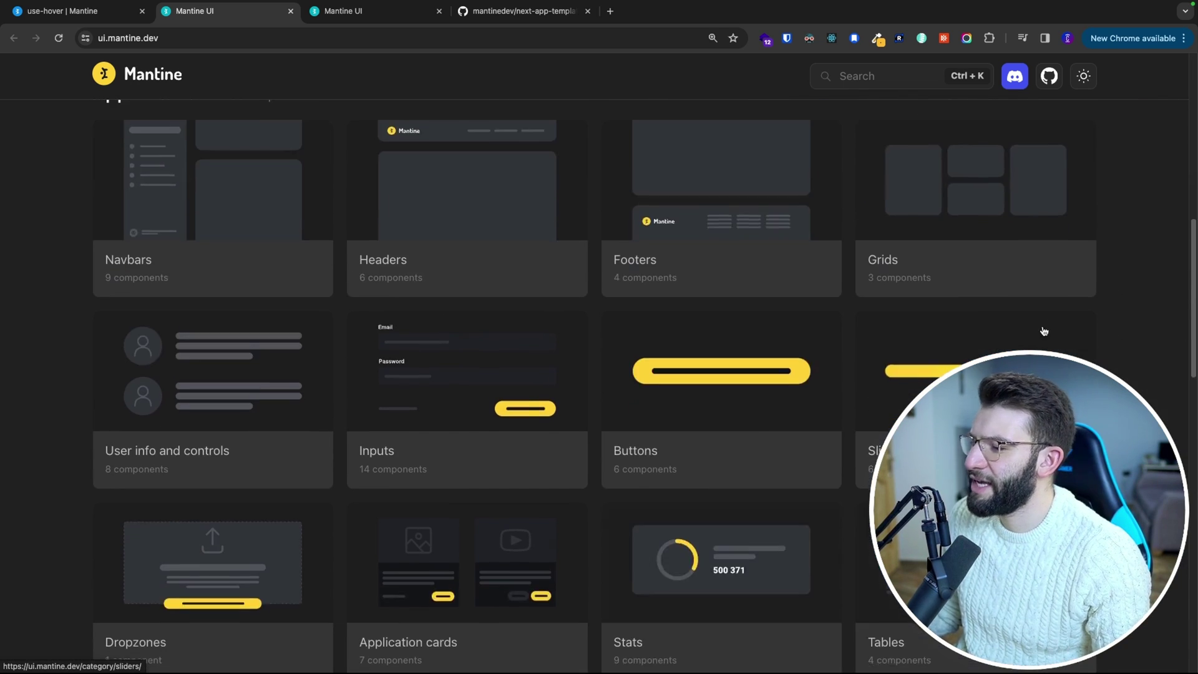
# - Open the Stats component category from the Mantine UI category cards
pyautogui.click(681, 436)
pyautogui.scroll(-1, 690, 385)
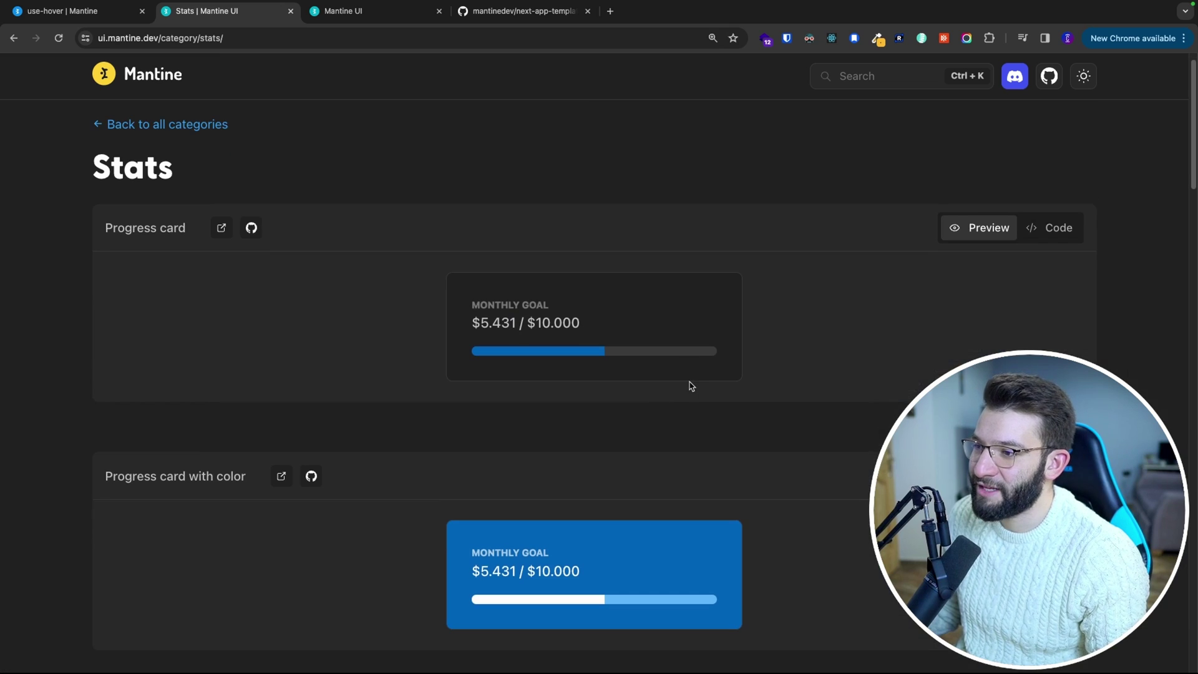
pyautogui.scroll(-3, 709, 287)
pyautogui.scroll(-3, 698, 280)
pyautogui.scroll(-2, 574, 271)
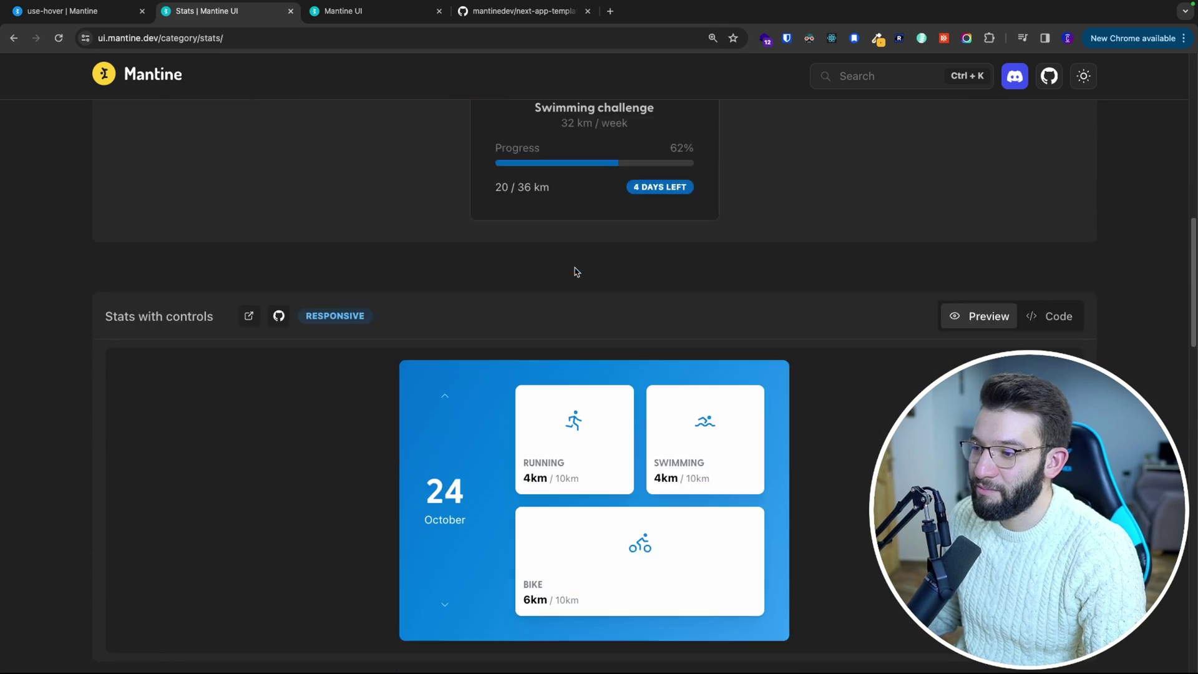
pyautogui.scroll(-4, 580, 270)
pyautogui.scroll(3, 581, 270)
pyautogui.scroll(-7, 601, 250)
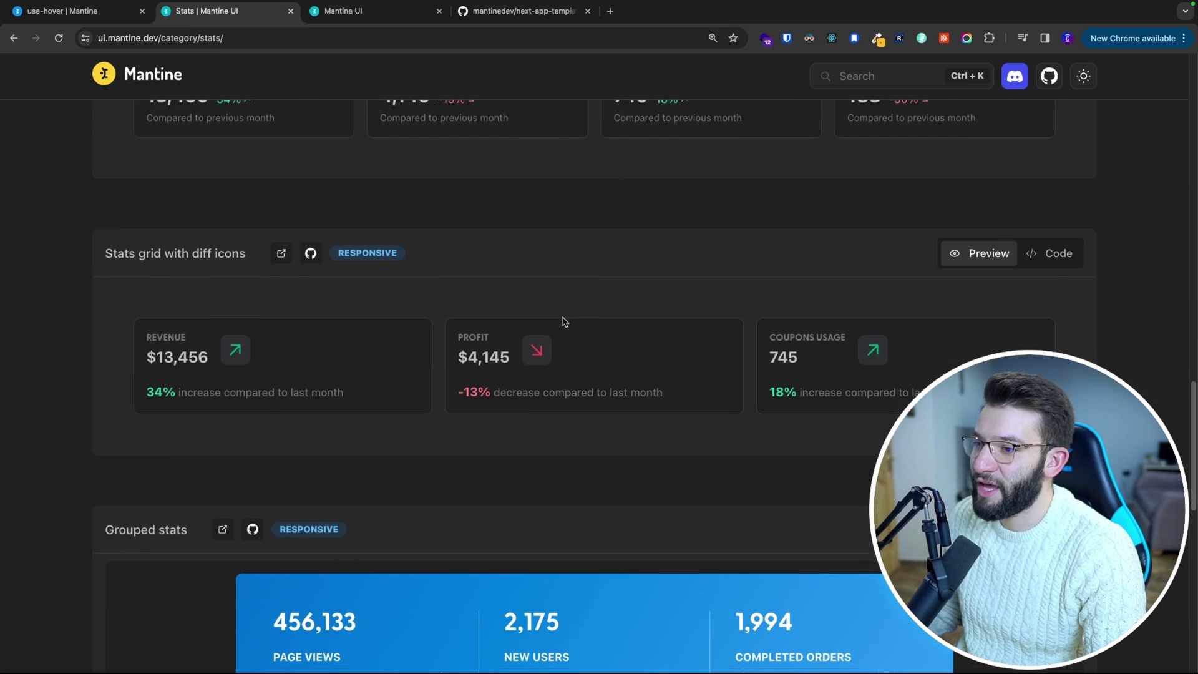
pyautogui.scroll(1, 561, 321)
pyautogui.scroll(-3, 561, 321)
pyautogui.scroll(-1, 555, 380)
pyautogui.scroll(1, 644, 336)
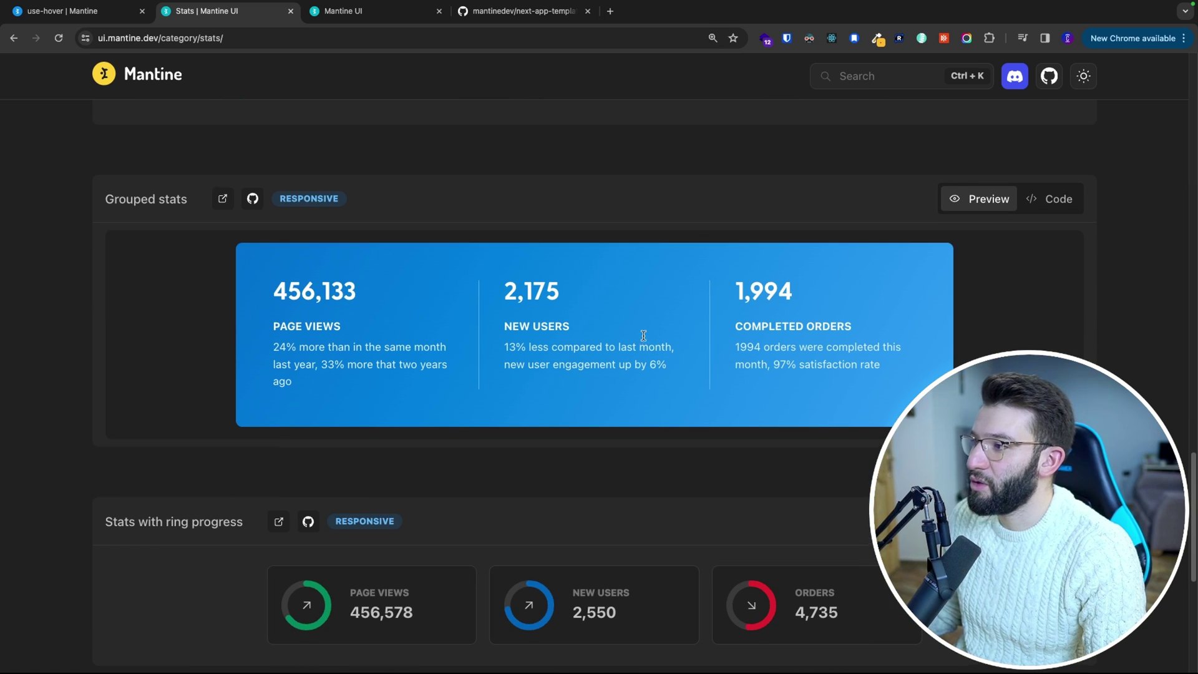
# - Review Grouped stats' StatsGroup.tsx and CSS module sources, then copy the StatsGroup.tsx code
pyautogui.click(1057, 199)
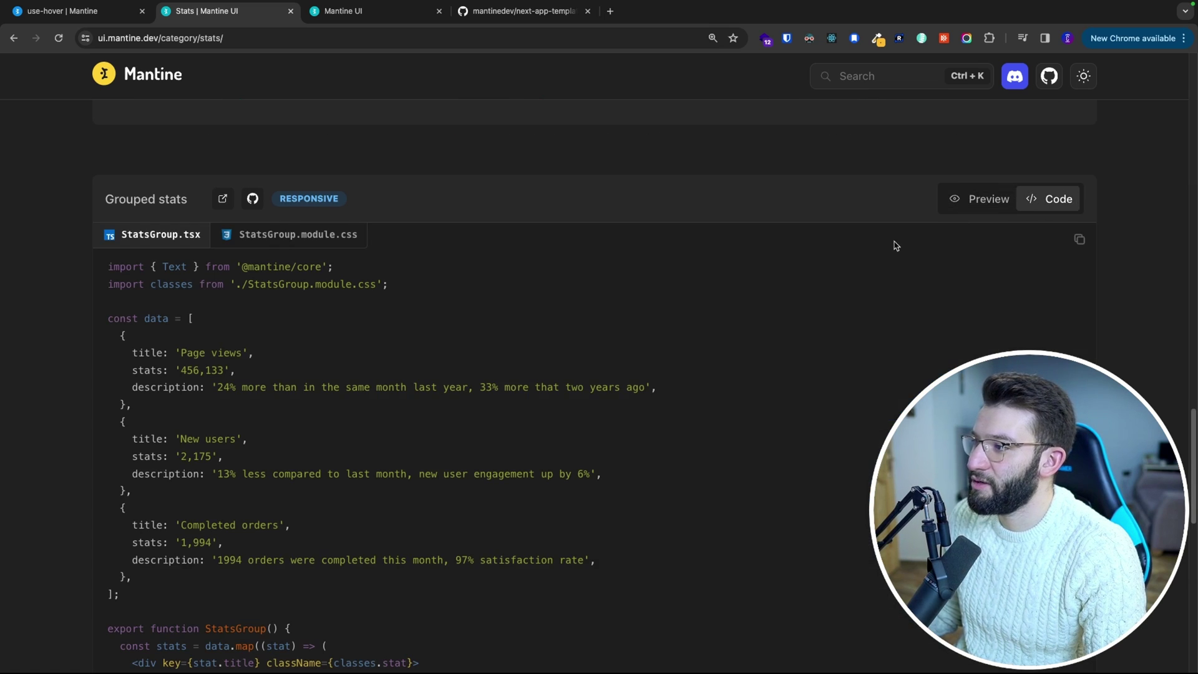
pyautogui.scroll(-4, 281, 356)
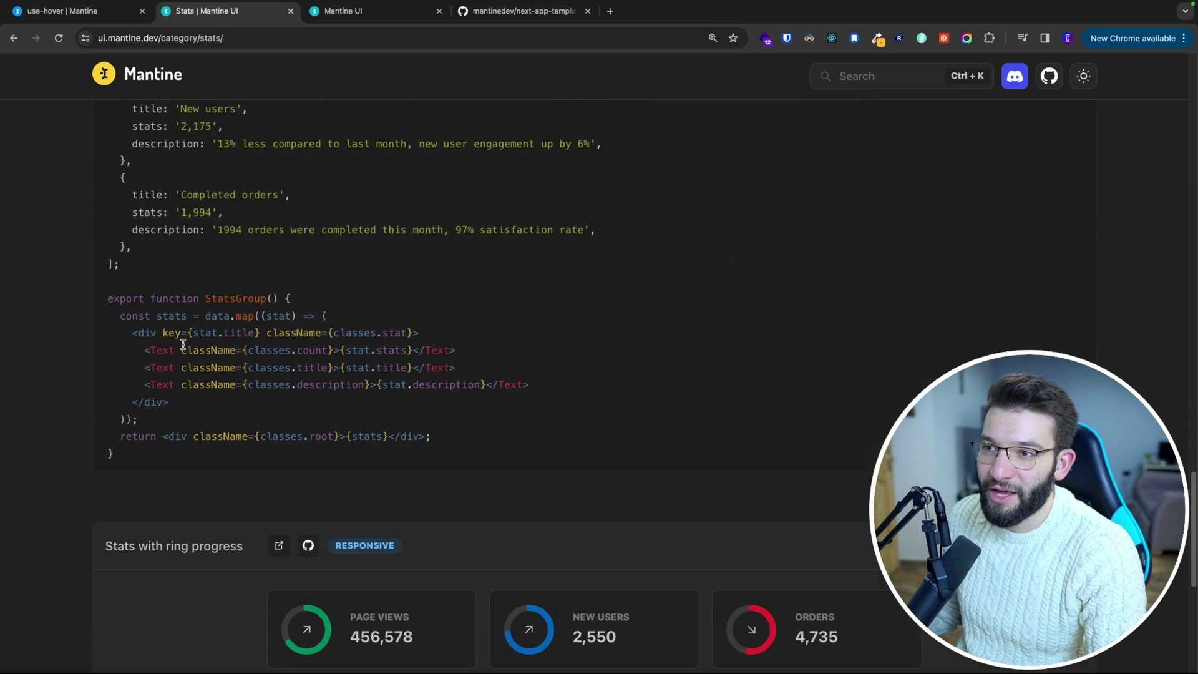
pyautogui.scroll(1, 215, 356)
pyautogui.scroll(3, 236, 256)
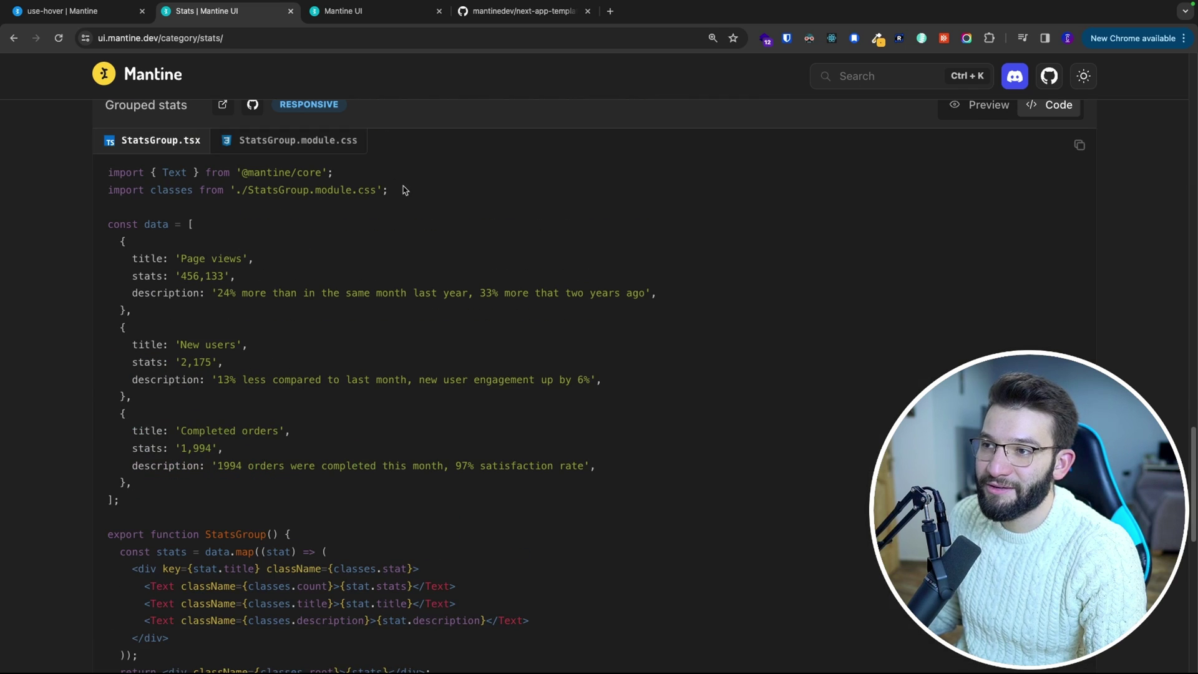
pyautogui.moveTo(403, 190); pyautogui.dragTo(111, 168)
pyautogui.click(272, 143)
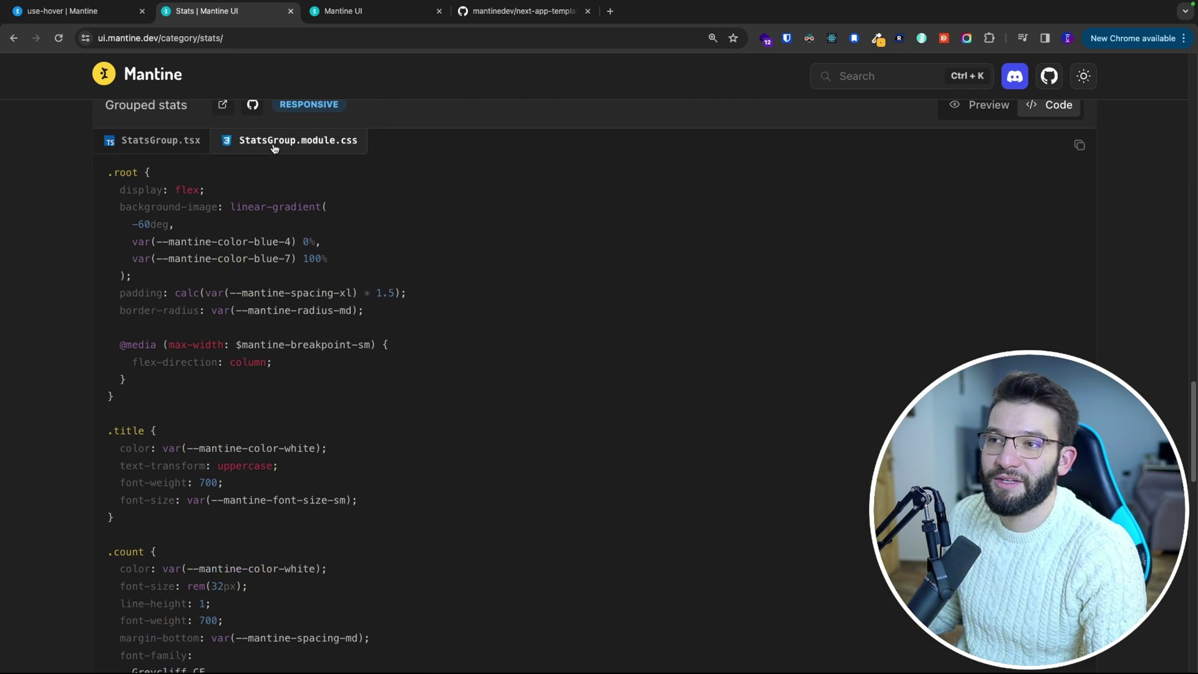
pyautogui.click(160, 143)
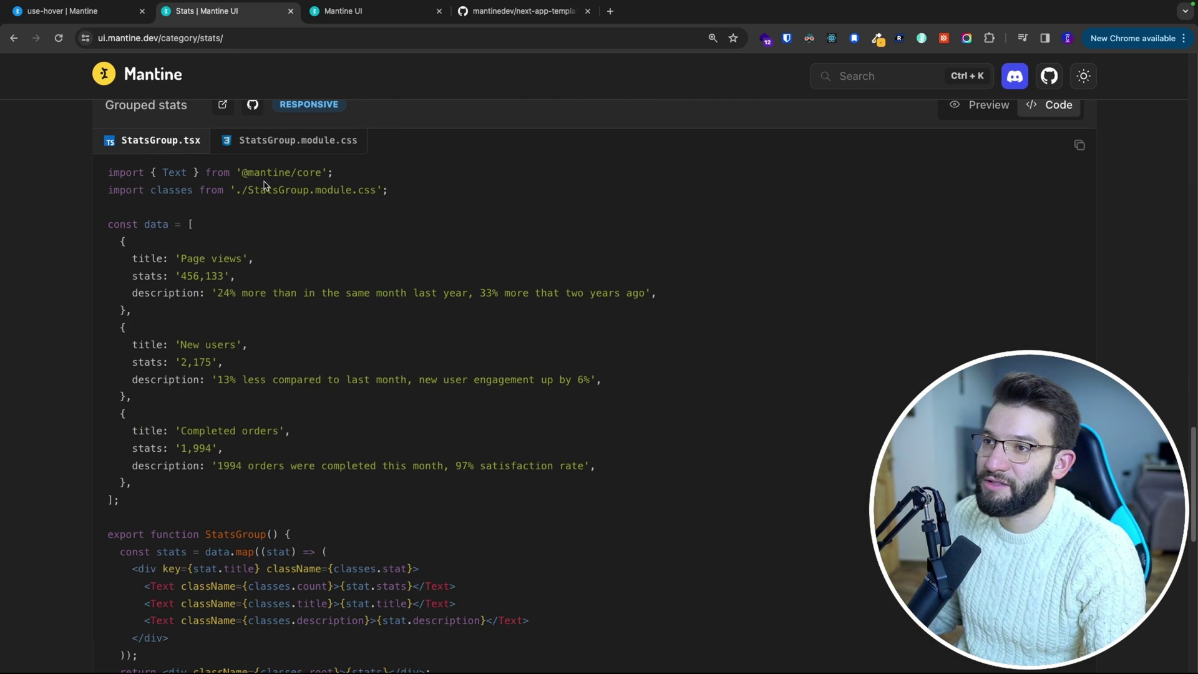
pyautogui.scroll(-1, 398, 257)
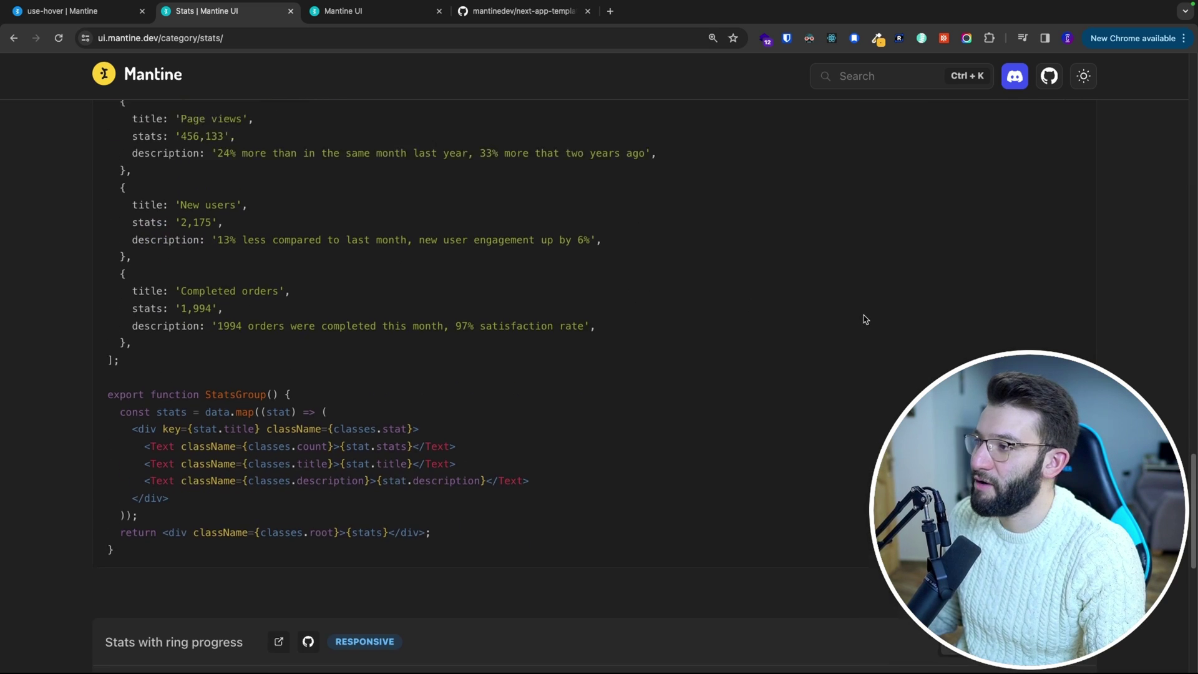
pyautogui.scroll(3, 862, 315)
pyautogui.click(1079, 181)
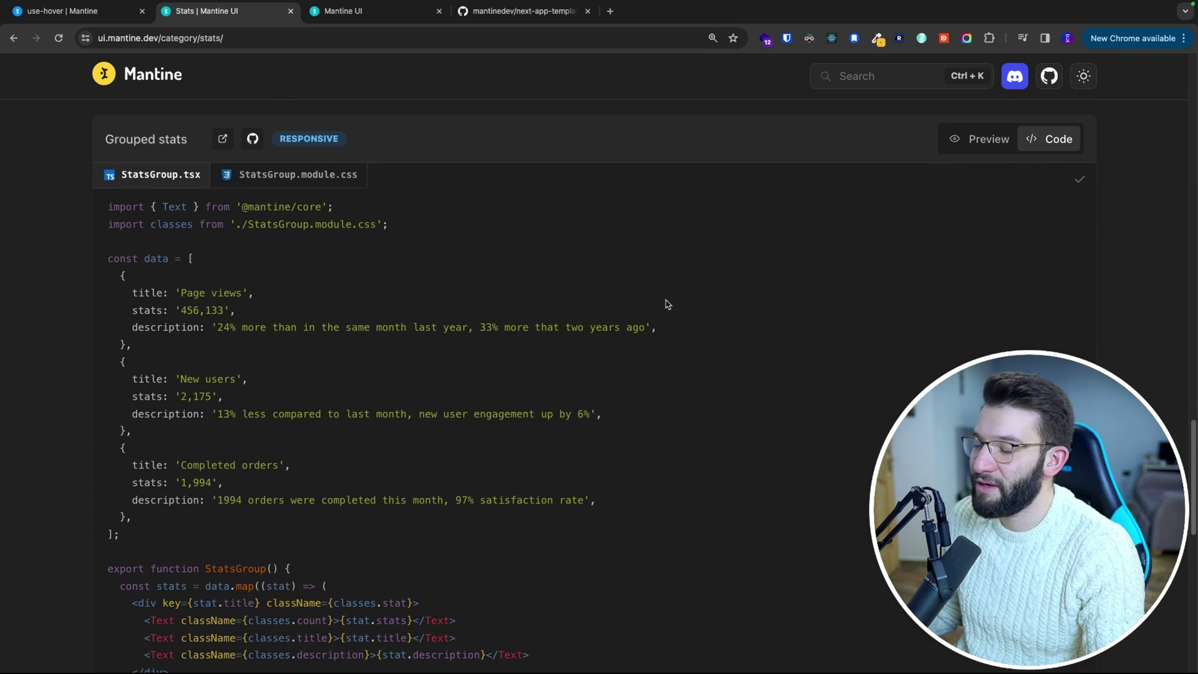